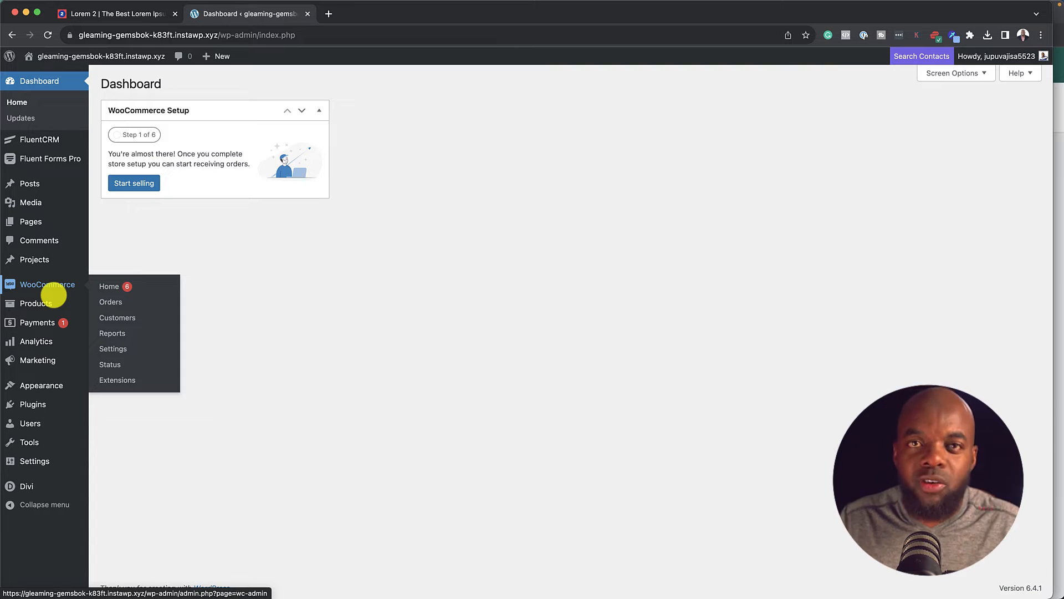
Start a new WooCommerce product named Trainers and fill its product description with Lorem ipsum placeholder text
{"action": "mouse_move", "coordinate": [54, 296]}
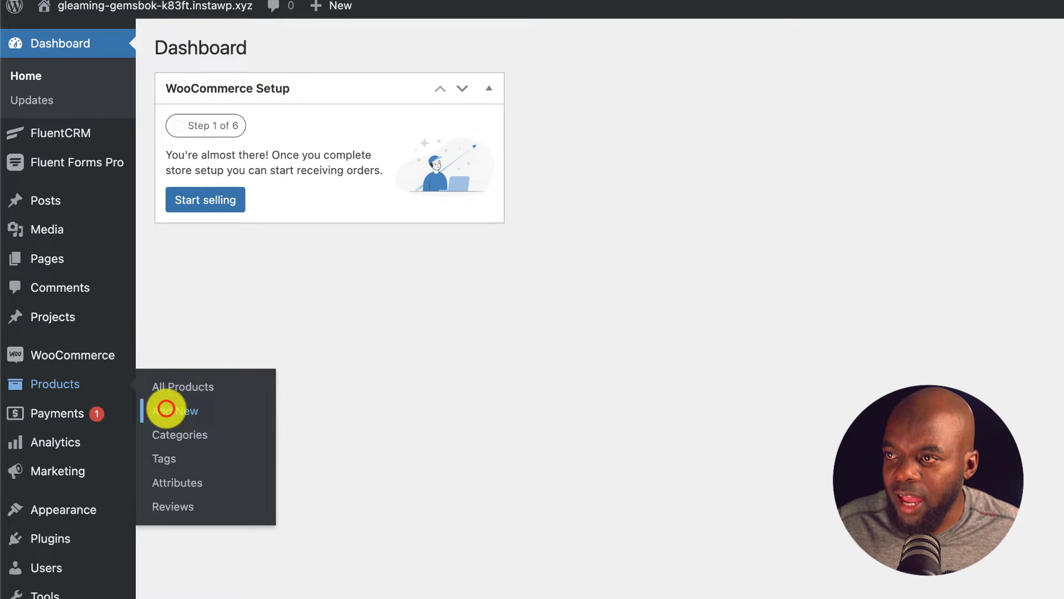
{"action": "left_click", "coordinate": [166, 408]}
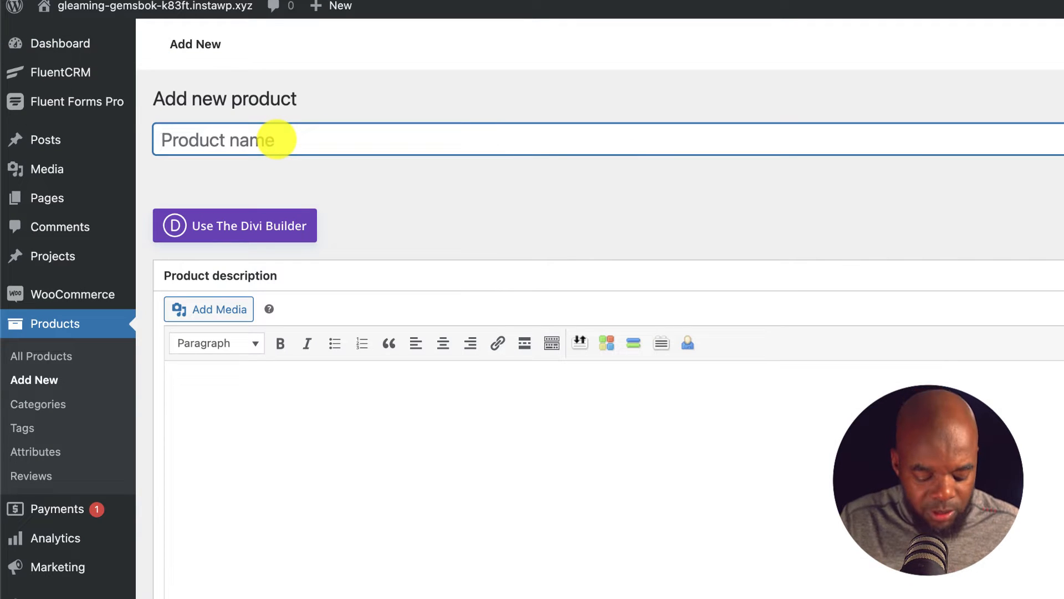
{"action": "type", "text": "Trainers"}
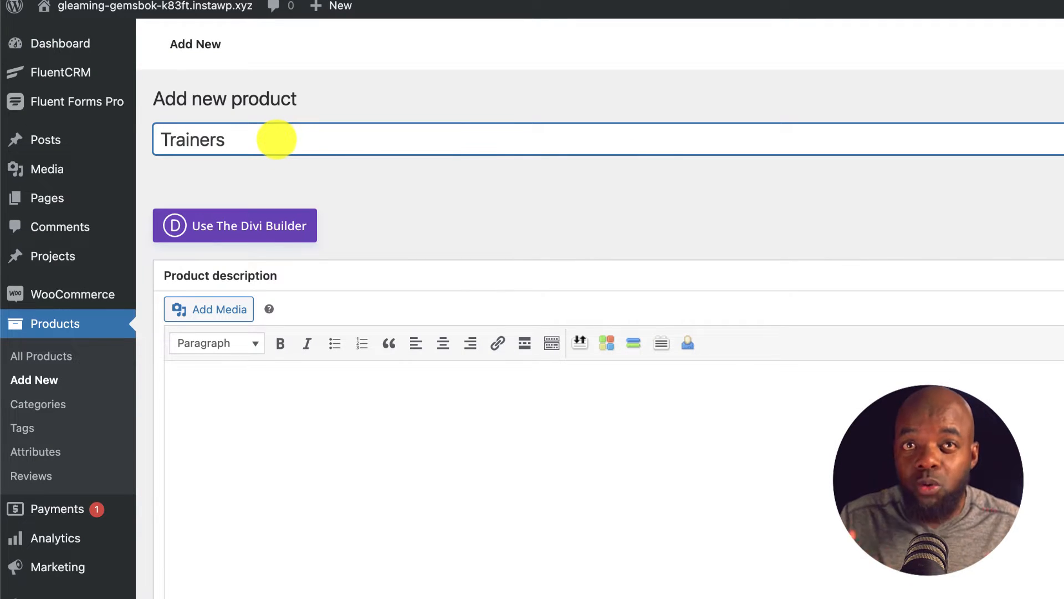
{"action": "left_click", "coordinate": [233, 411]}
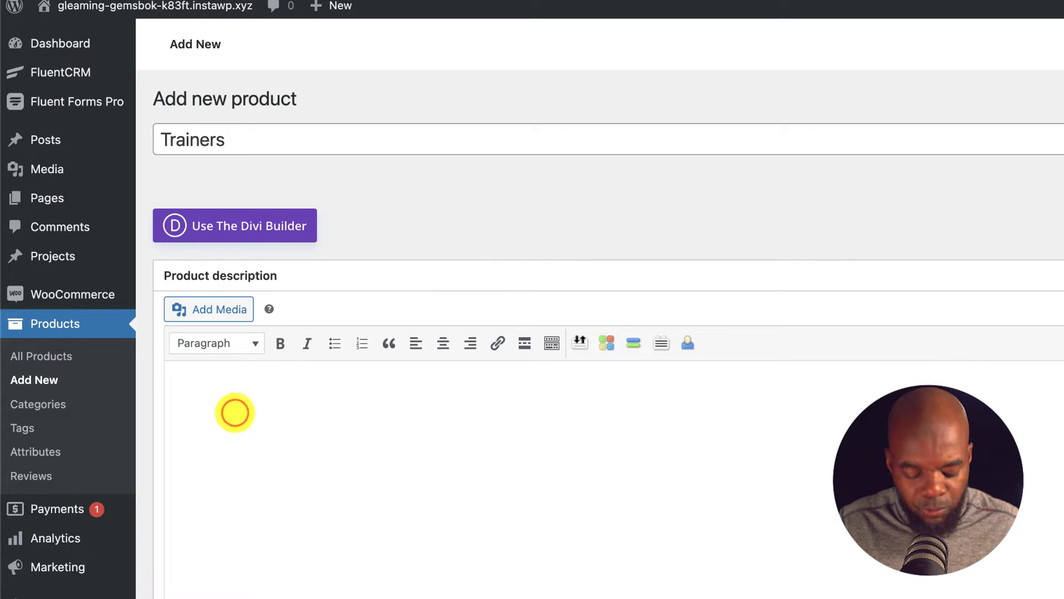
{"action": "type", "text": "Lorem ipsum dolor sit amet, consectetuer adipiscing elit. Donec odio. Quisque volutpat mattis eros. Nullam malesuada erat ut turpis. Suspendisse urna nibh, viverra non, semper suscipit, posuere a, pede.  Donec nec justo eget felis facilisis fermentum. Aliquam porttitor mauris sit amet orci. Aenean dignissim pellentesque felis."}
Set the regular price of the Trainers product to $97
{"action": "scroll", "coordinate": [235, 412], "scroll_direction": "down", "scroll_amount": 5}
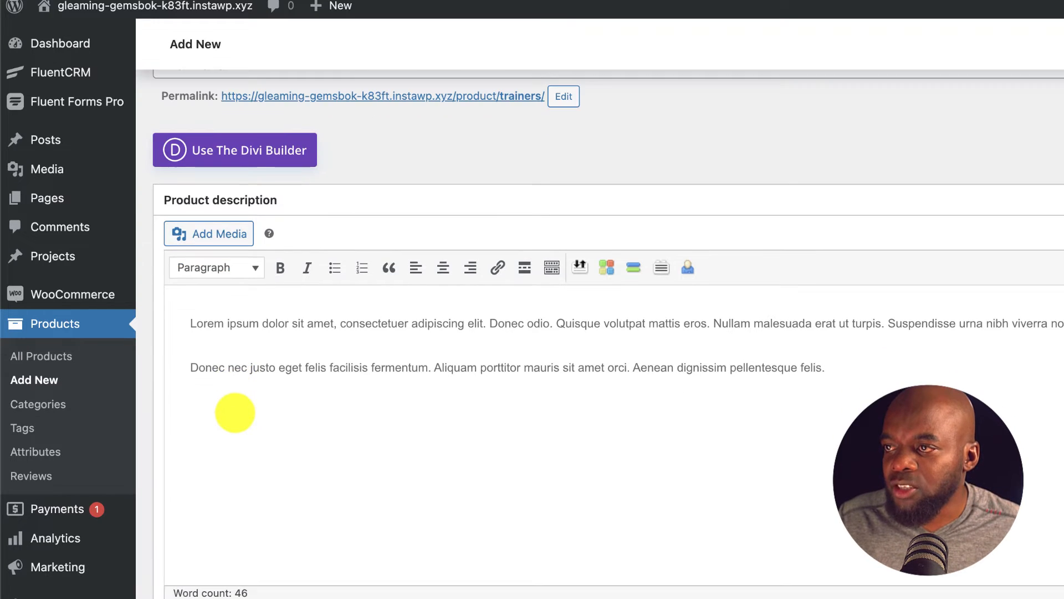
{"action": "left_click", "coordinate": [600, 560]}
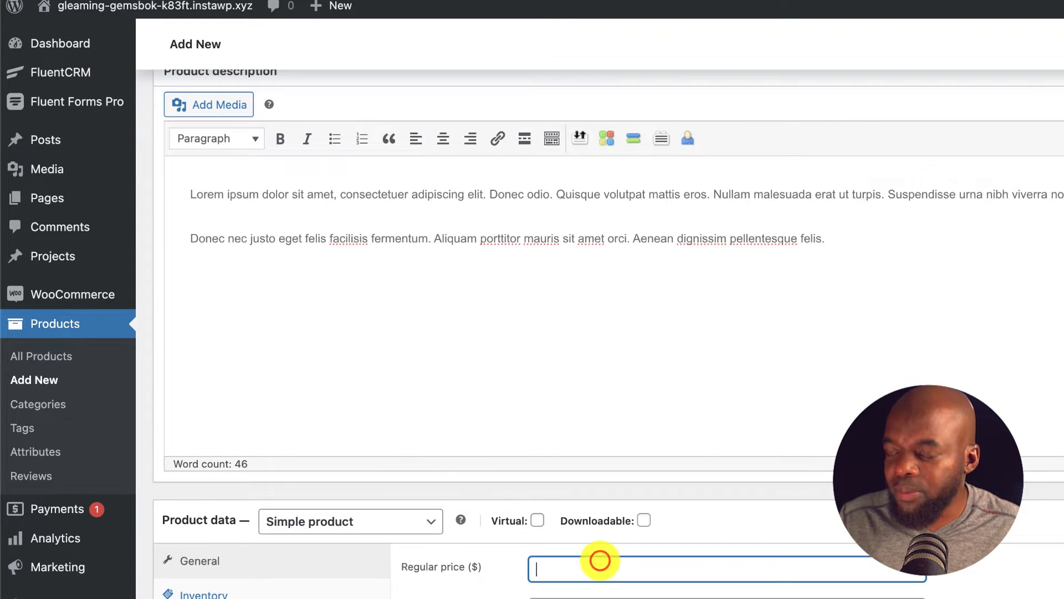
{"action": "type", "text": "97"}
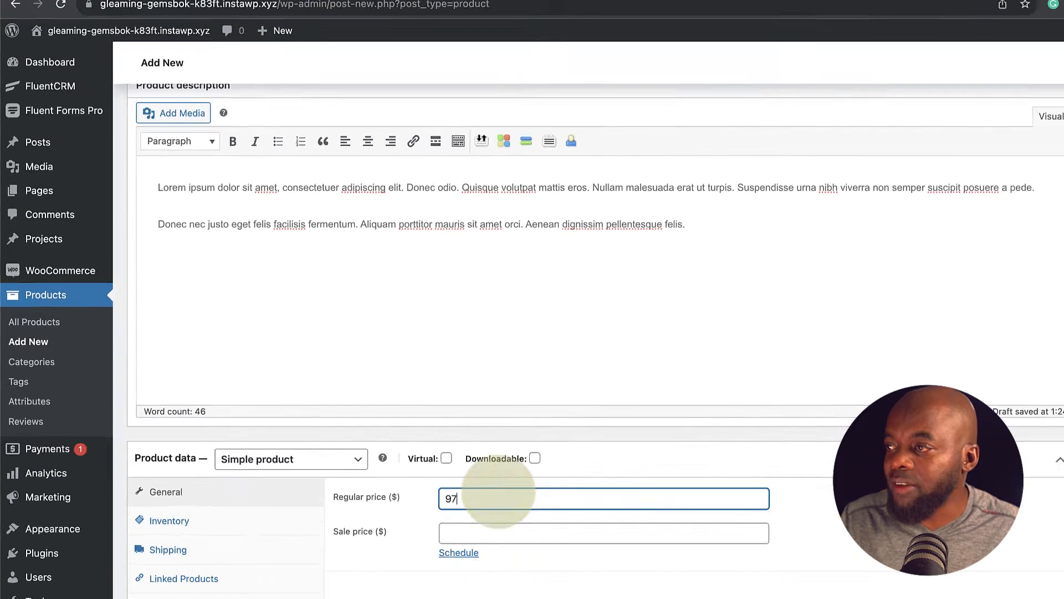
Set the red Nike shoe picture from the media library as the Trainers product image and publish the product
{"action": "left_click", "coordinate": [939, 337]}
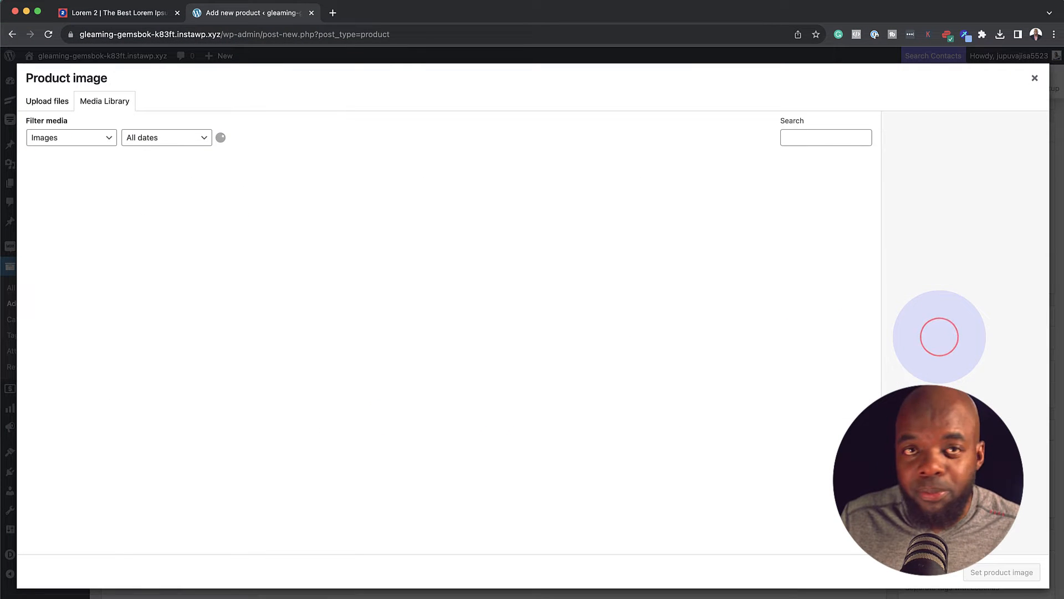
{"action": "left_click", "coordinate": [173, 198]}
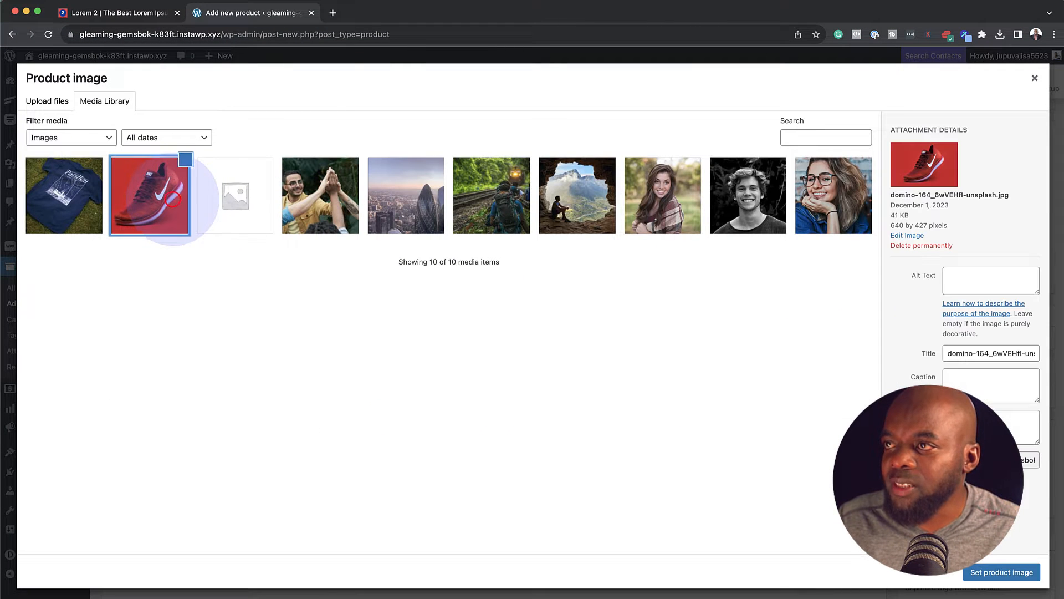
{"action": "left_click", "coordinate": [1012, 571]}
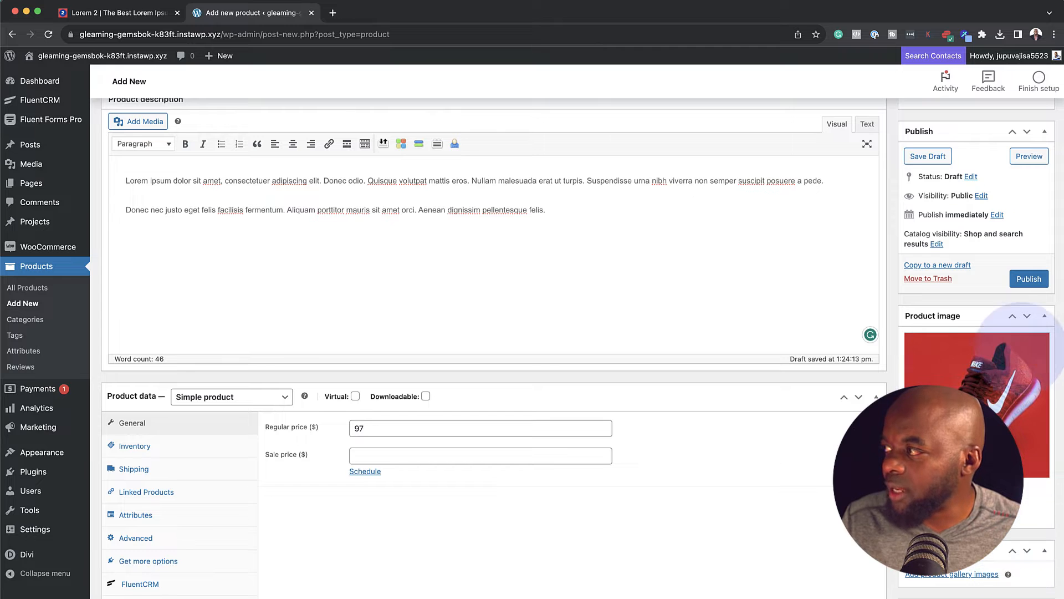
{"action": "left_click", "coordinate": [1025, 278]}
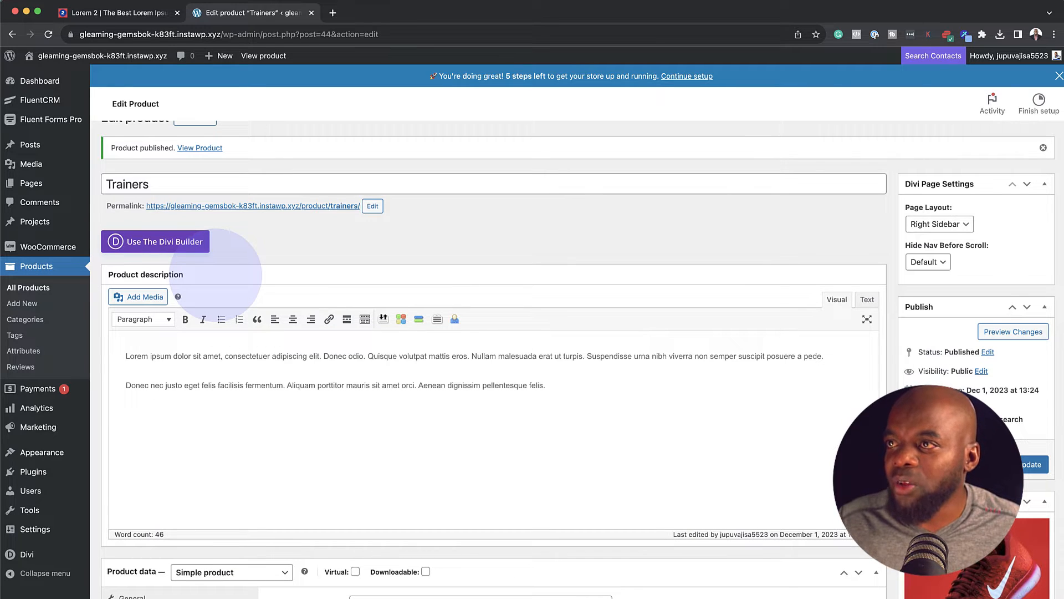
Start another new product named Tshirt and fill its product description with Lorem ipsum placeholder text
{"action": "left_click", "coordinate": [192, 114]}
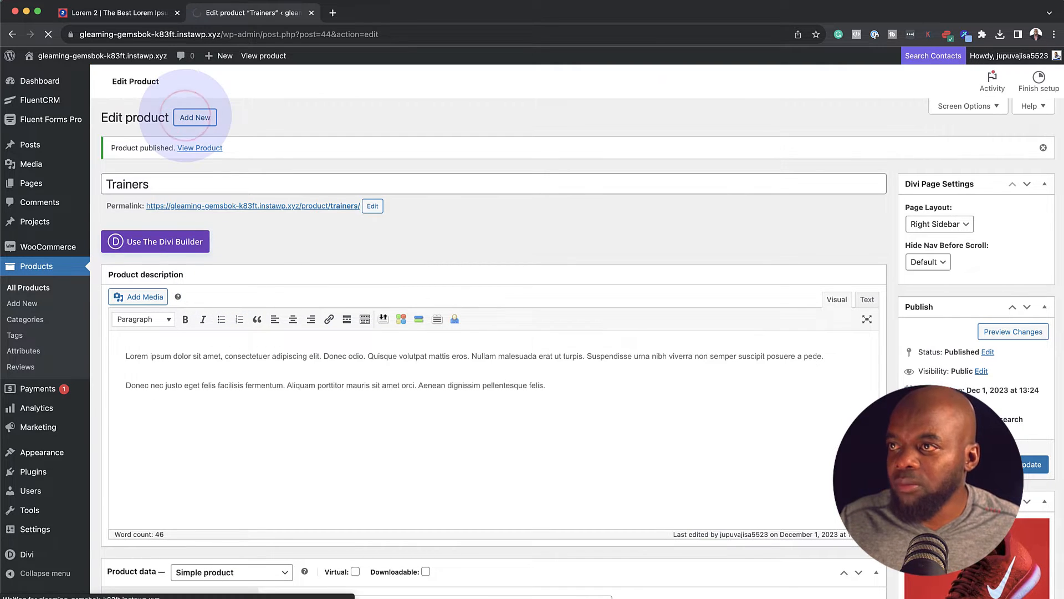
{"action": "type", "text": "Tshirt"}
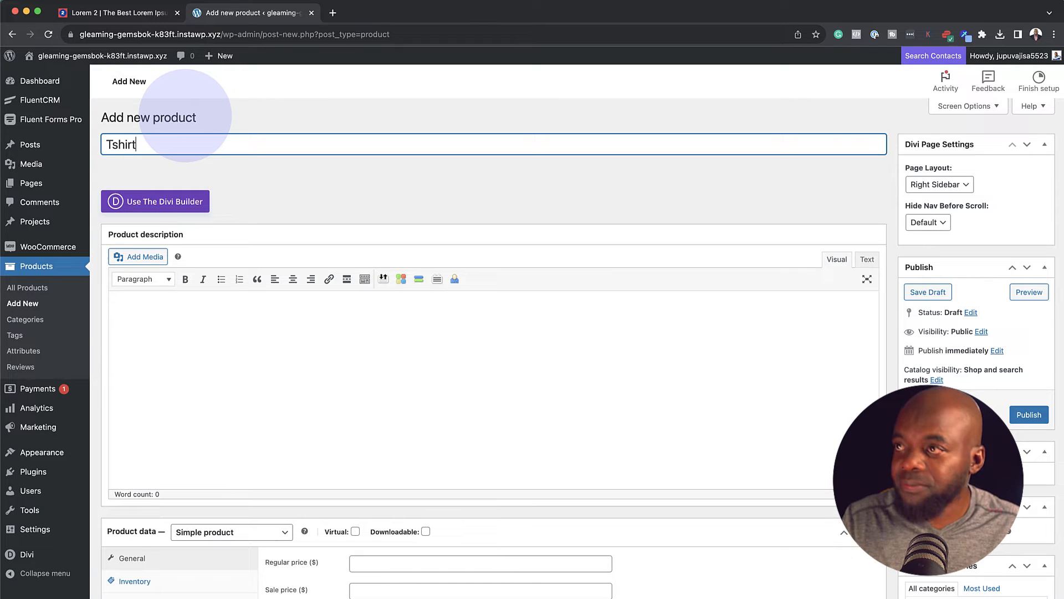
{"action": "left_click", "coordinate": [133, 310]}
{"action": "type", "text": "Lorem ipsum dolor sit amet, consectetuer adipiscing elit. Donec odio. Quisque volutpat mattis eros. Nullam malesuada erat ut turpis. Suspendisse urna nibh viverra non semper suscipit posuere a pede. Donec nec justo eget felis facilisis fermentum. Aliquam porttitor mauris sit amet orci. Aenean dignissim pellentesque felis."}
Set the regular price of the Tshirt product to $29
{"action": "scroll", "coordinate": [363, 422], "scroll_direction": "down", "scroll_amount": 3}
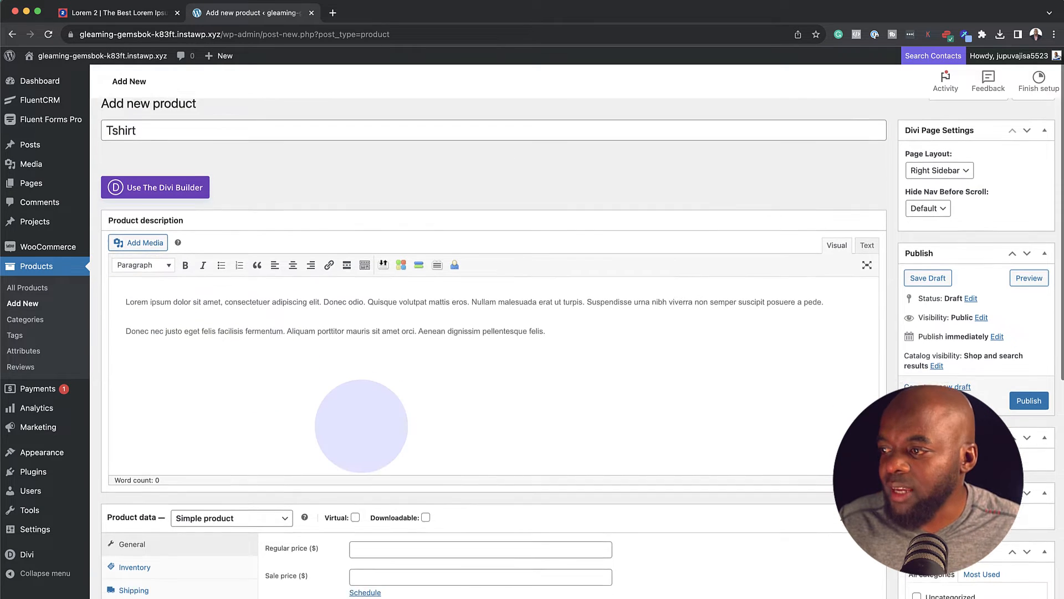
{"action": "left_click", "coordinate": [367, 481]}
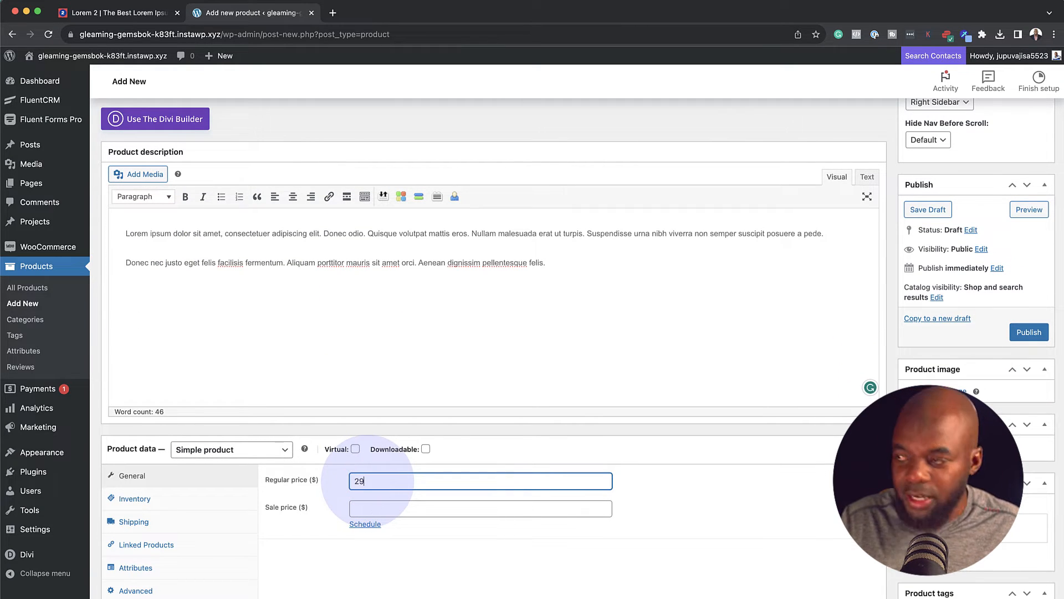
Set the navy T-shirt picture from the media library as the Tshirt product image and publish the product
{"action": "scroll", "coordinate": [554, 432], "scroll_direction": "down", "scroll_amount": 1}
{"action": "left_click", "coordinate": [953, 360]}
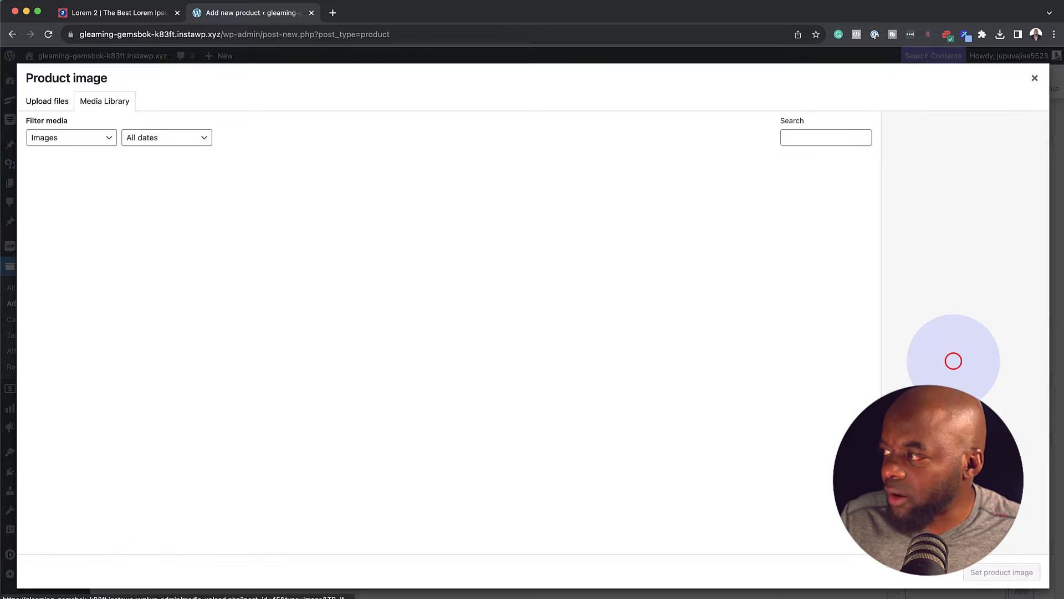
{"action": "left_click", "coordinate": [77, 189]}
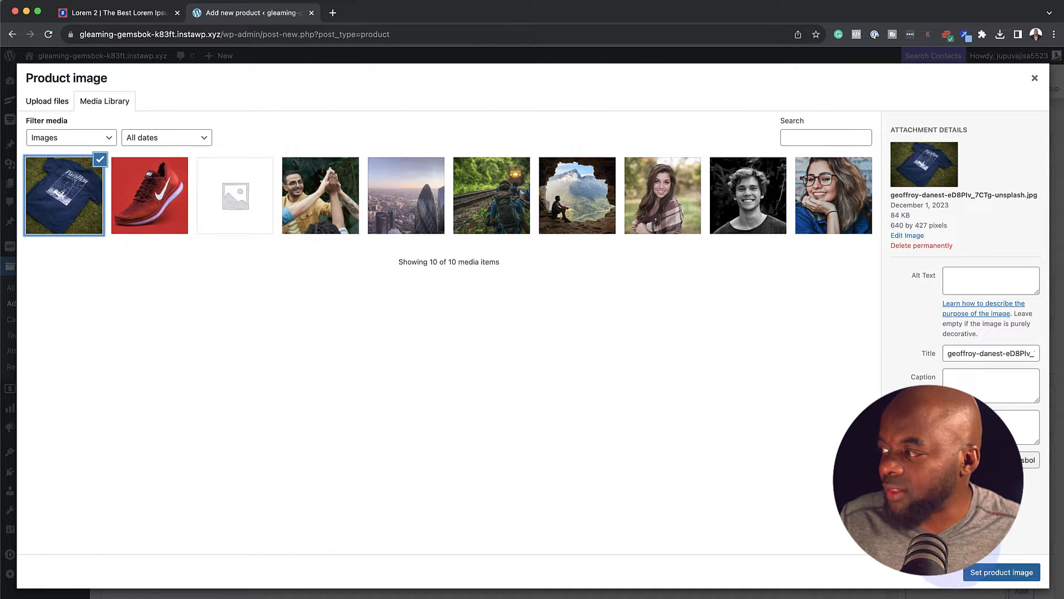
{"action": "left_click", "coordinate": [1020, 571]}
{"action": "left_click", "coordinate": [1029, 303]}
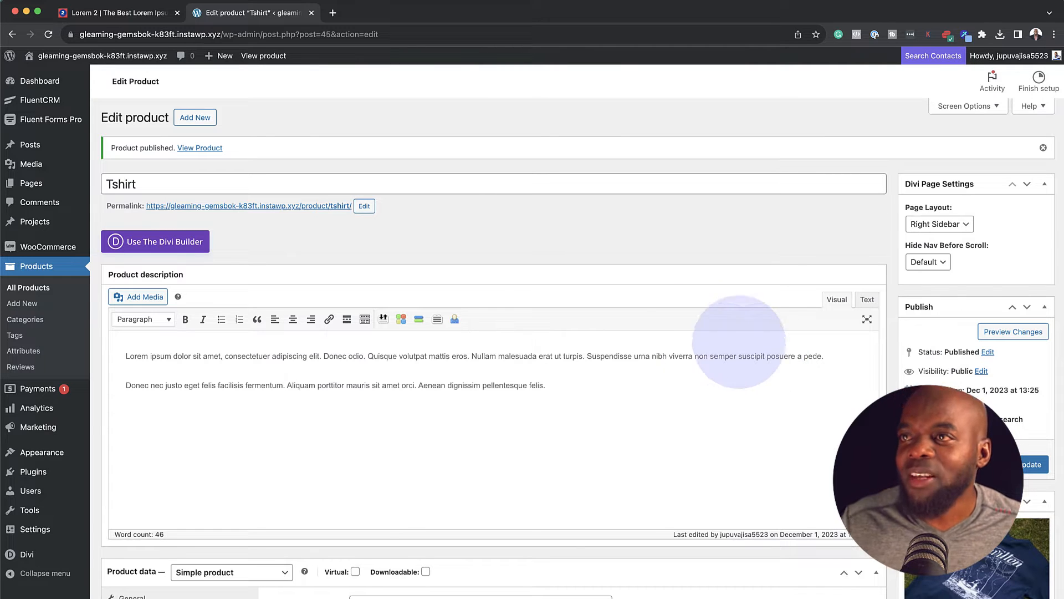
Create a FluentCRM contact tag titled Bought Trainers
{"action": "mouse_move", "coordinate": [39, 99]}
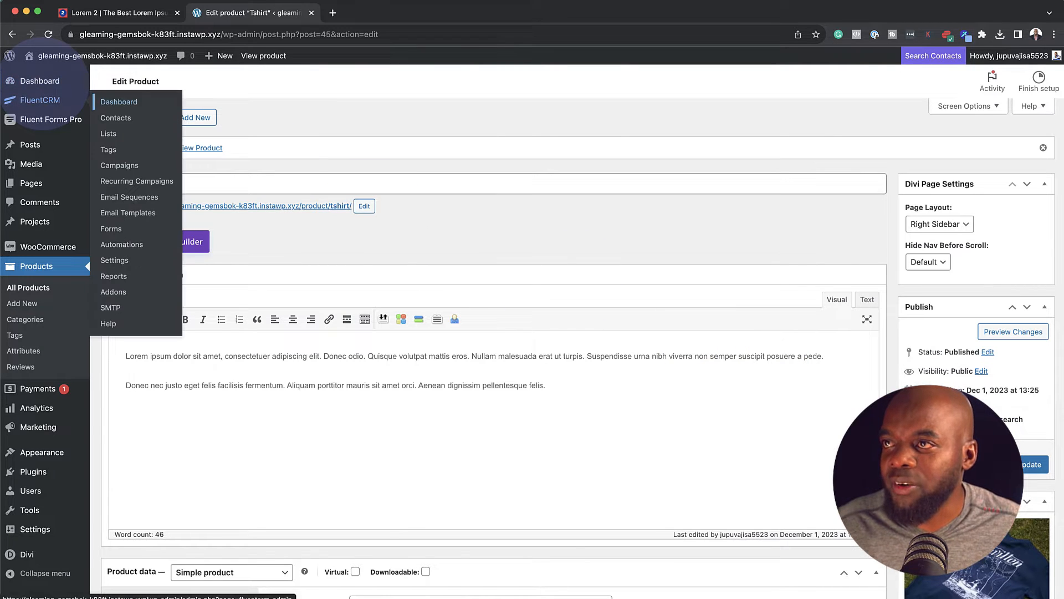
{"action": "left_click", "coordinate": [111, 149]}
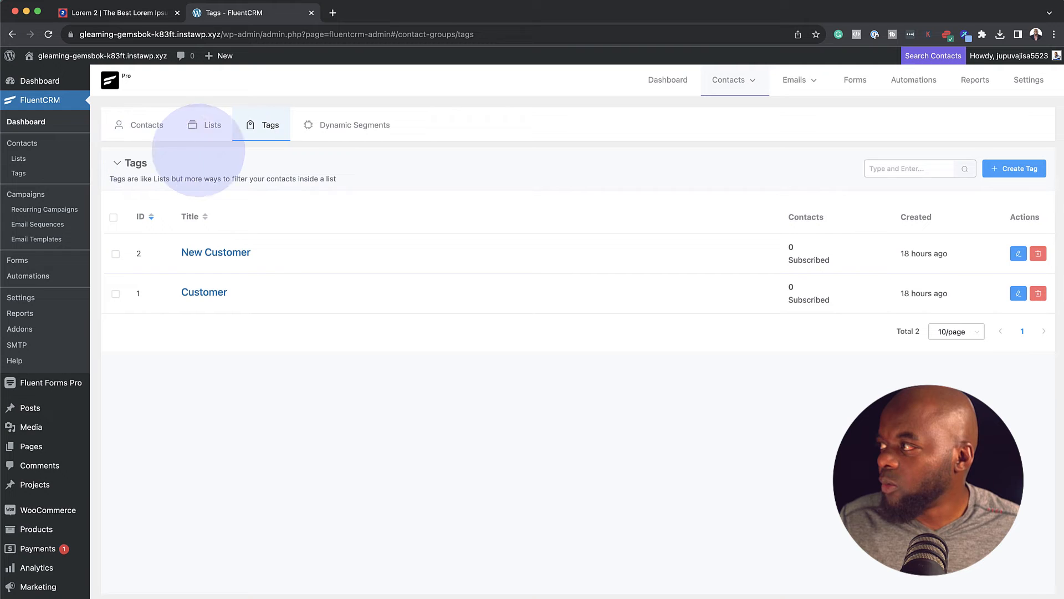
{"action": "left_click", "coordinate": [1020, 168]}
{"action": "left_click", "coordinate": [438, 123]}
{"action": "type", "text": "Bought Trainers"}
{"action": "left_click", "coordinate": [806, 226]}
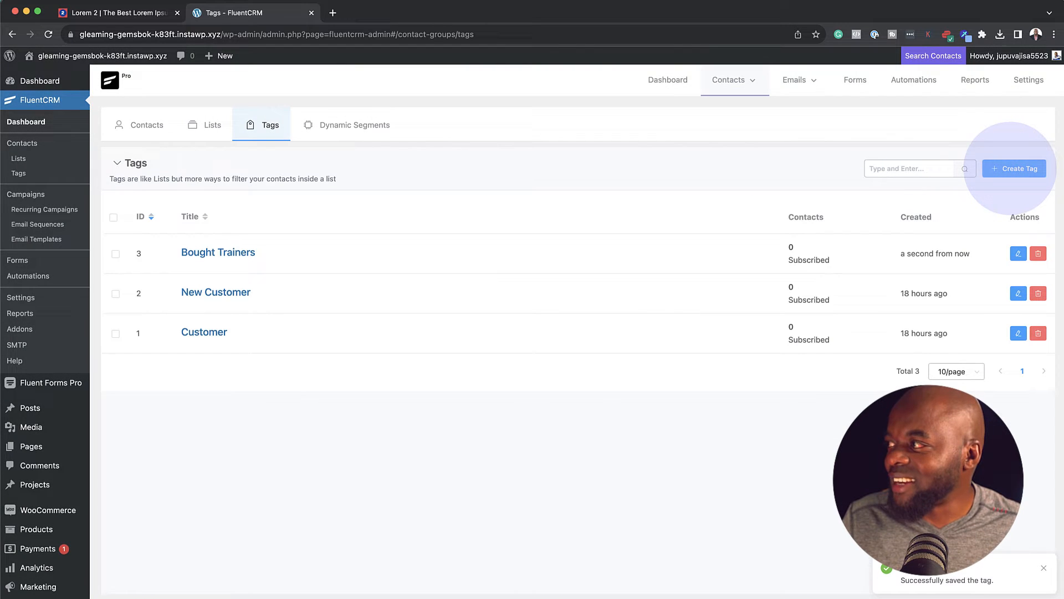
Create a second FluentCRM contact tag titled Bought Tshirt
{"action": "left_click", "coordinate": [1010, 168]}
{"action": "left_click", "coordinate": [397, 129]}
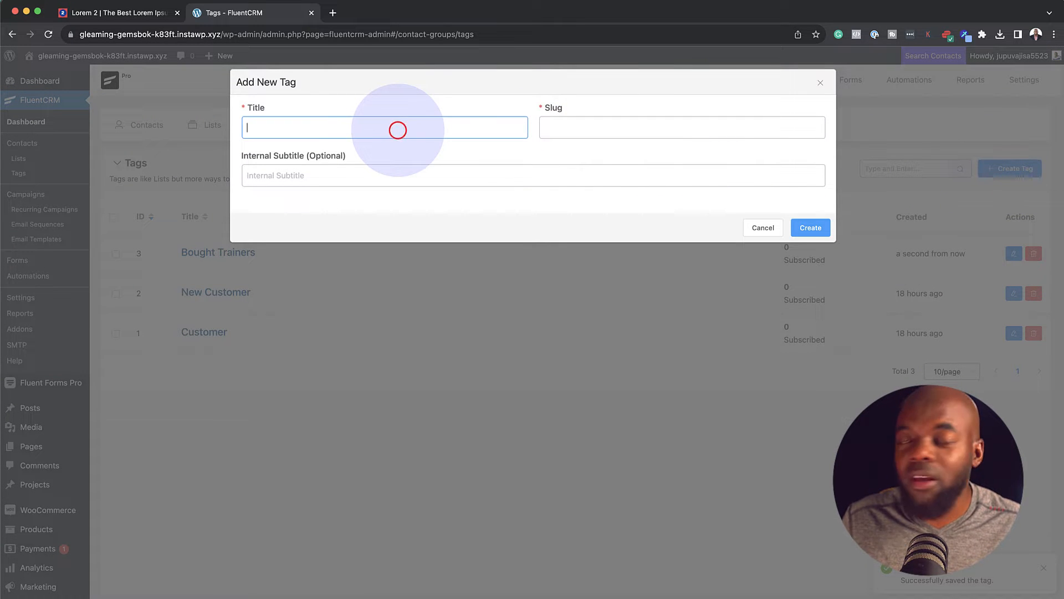
{"action": "type", "text": "Bought Tshirt"}
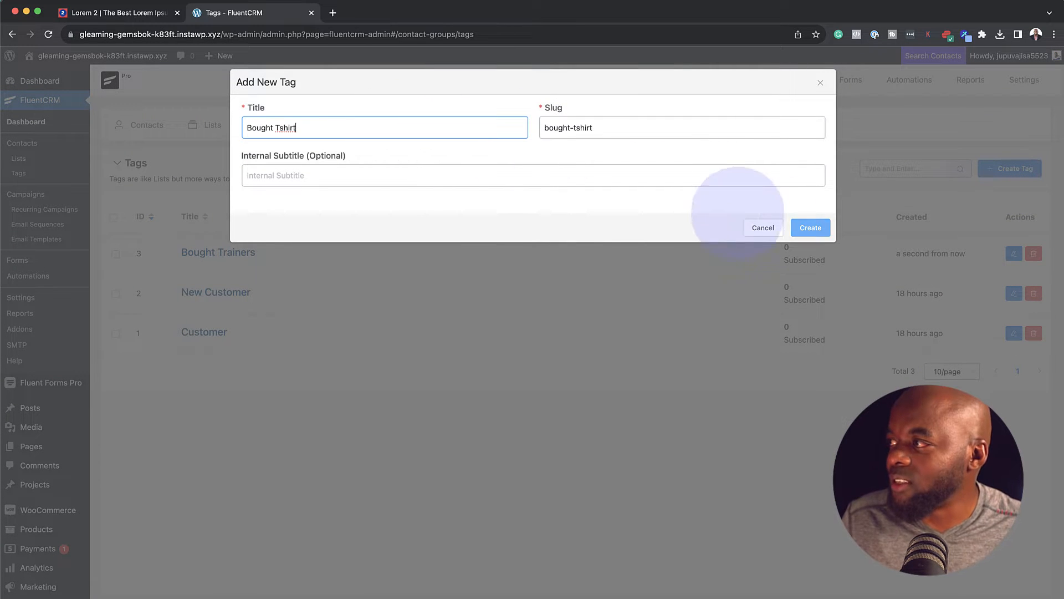
{"action": "left_click", "coordinate": [804, 229]}
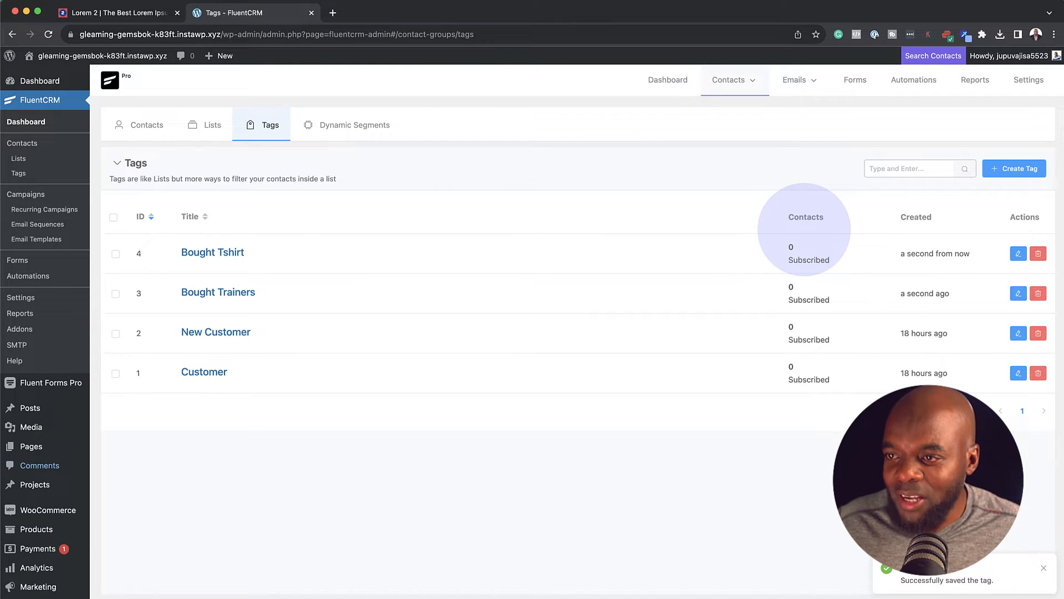
Move the draft product Nike Trainers to the trash from the list of all products
{"action": "scroll", "coordinate": [39, 477], "scroll_direction": "down", "scroll_amount": 1}
{"action": "mouse_move", "coordinate": [36, 507]}
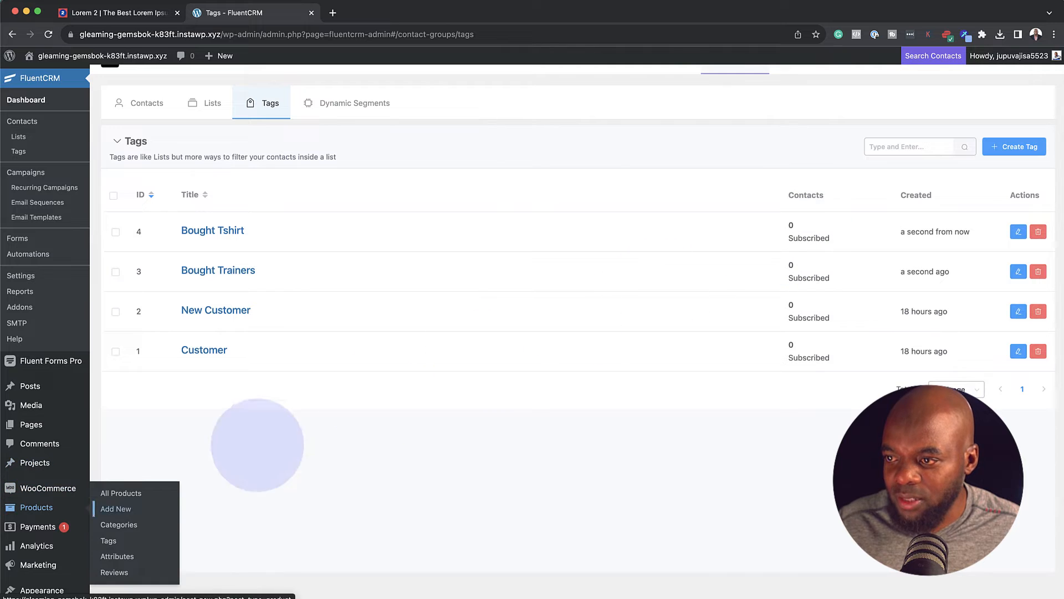
{"action": "left_click", "coordinate": [131, 494]}
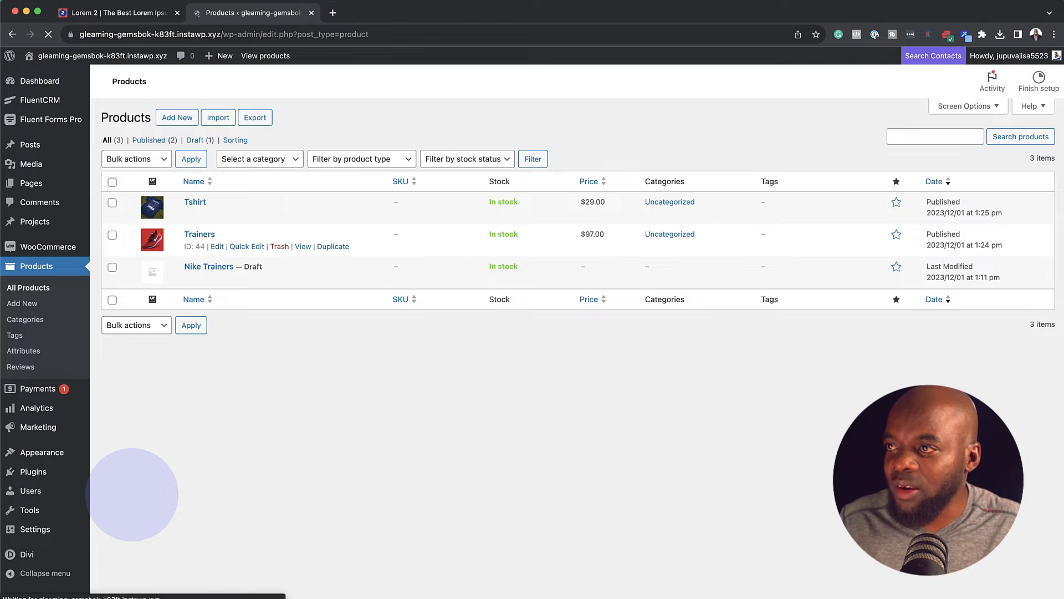
{"action": "left_click", "coordinate": [277, 278]}
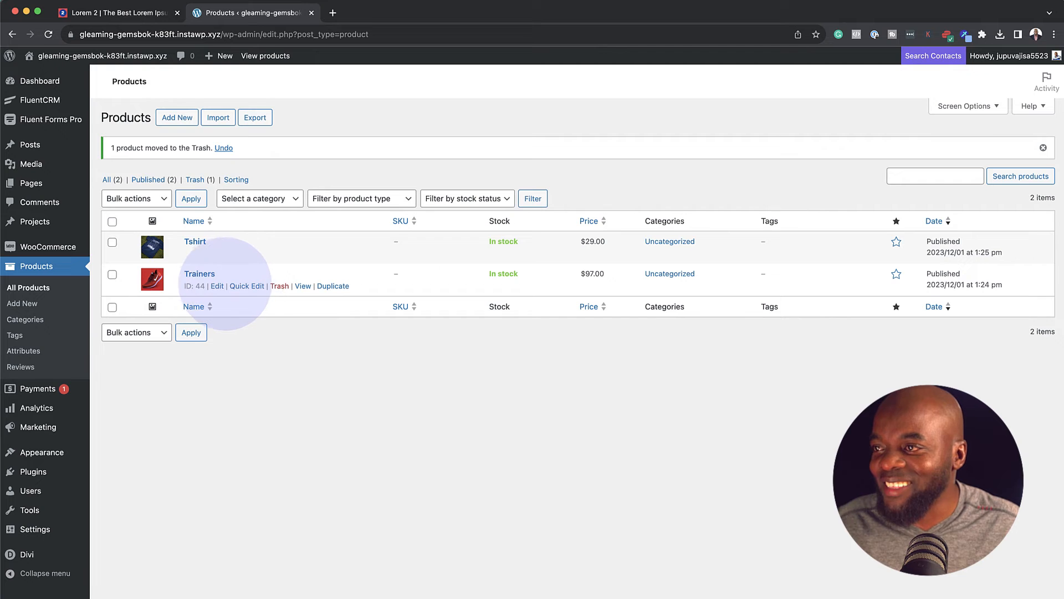
Edit the Trainers product so FluentCRM adds the Bought Trainers tag on successful purchase, and update the product
{"action": "left_click", "coordinate": [216, 286]}
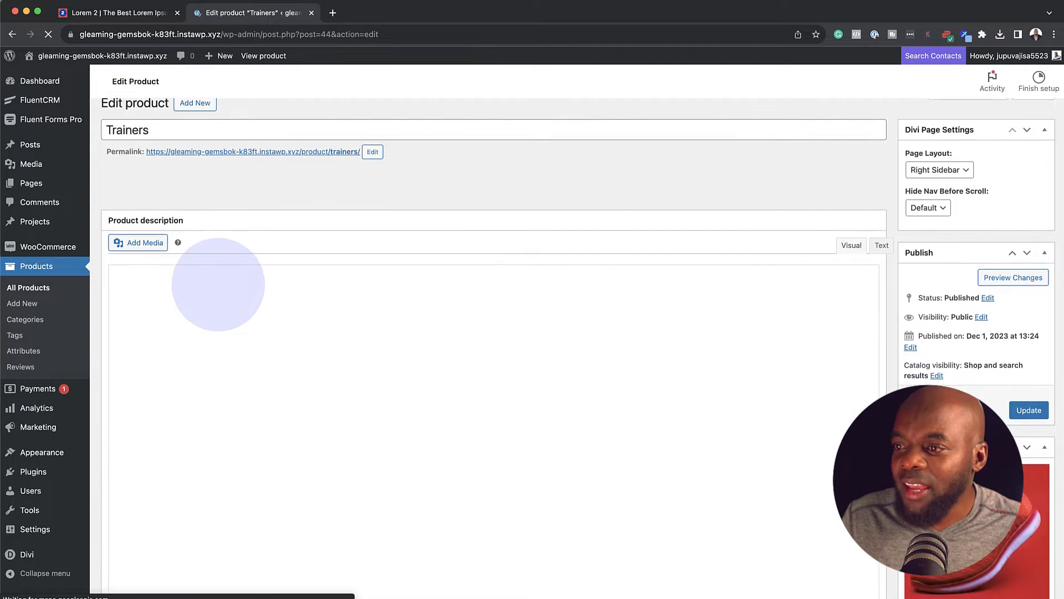
{"action": "scroll", "coordinate": [218, 284], "scroll_direction": "down", "scroll_amount": 5}
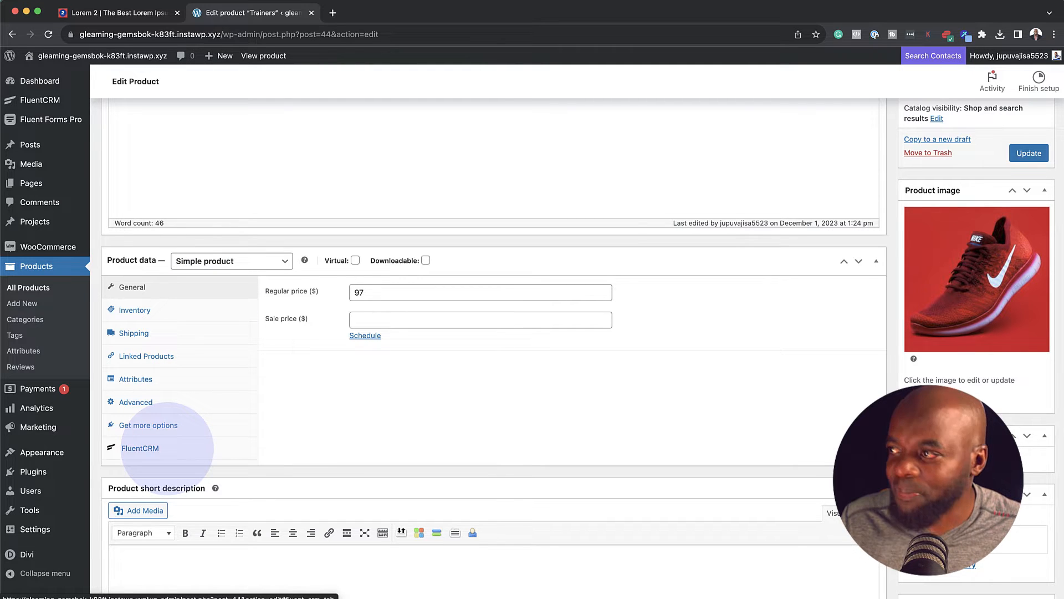
{"action": "left_click", "coordinate": [166, 448]}
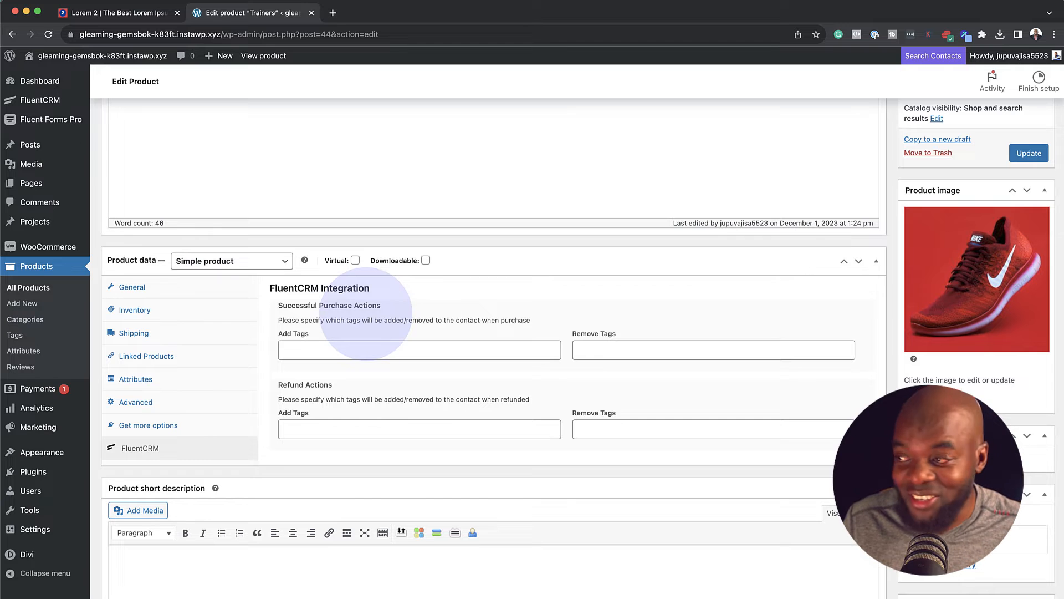
{"action": "left_click", "coordinate": [365, 349]}
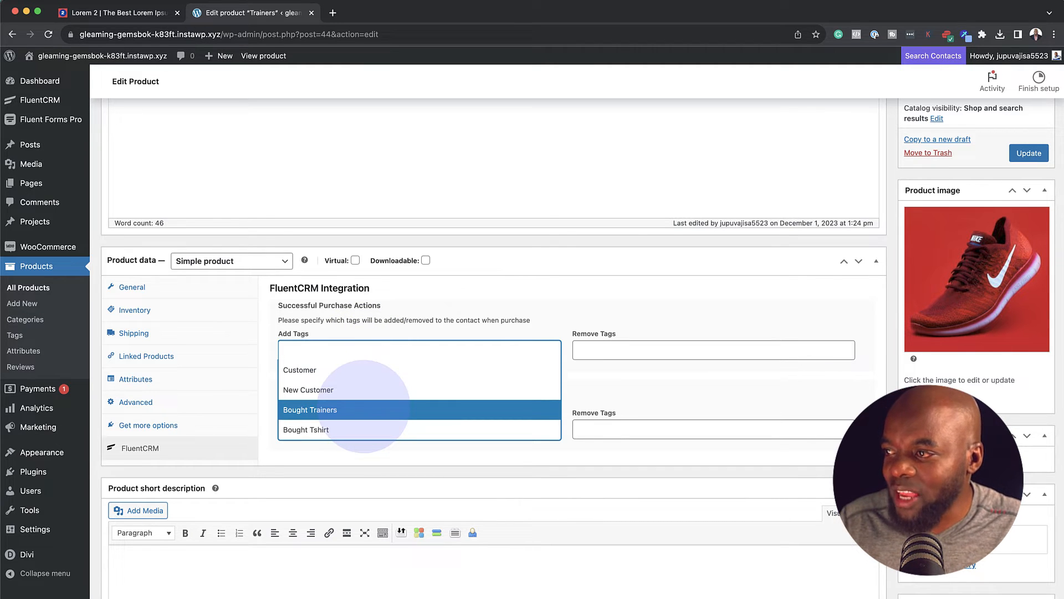
{"action": "left_click", "coordinate": [363, 409]}
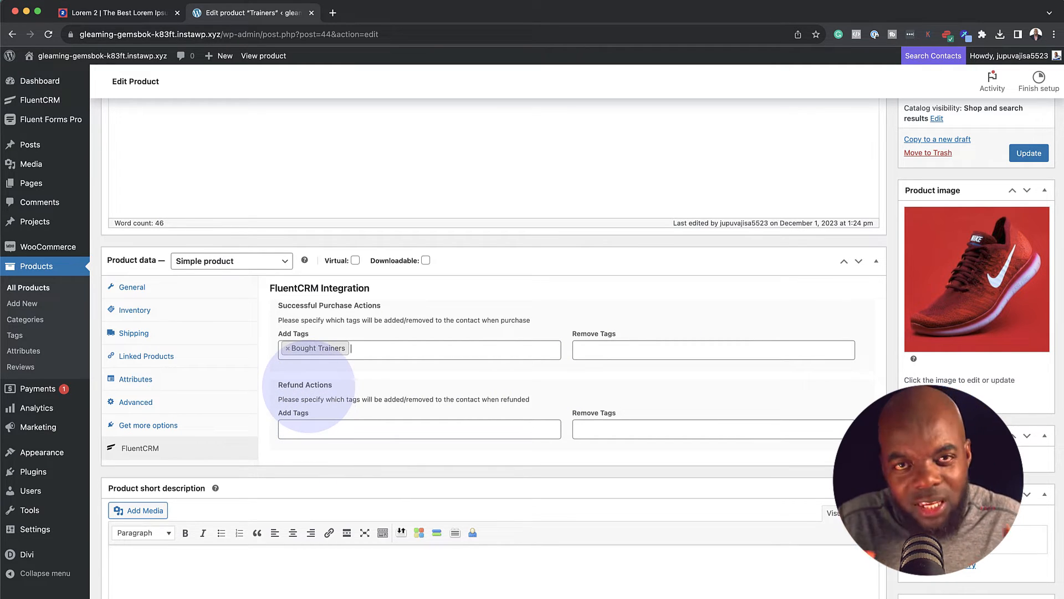
{"action": "left_click", "coordinate": [361, 347]}
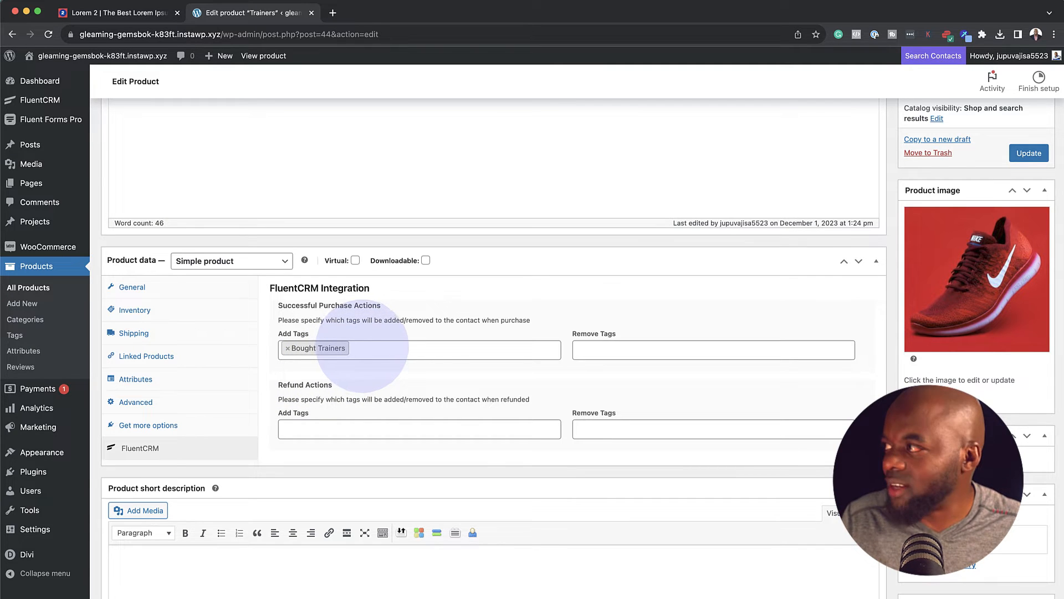
{"action": "left_click", "coordinate": [1029, 153]}
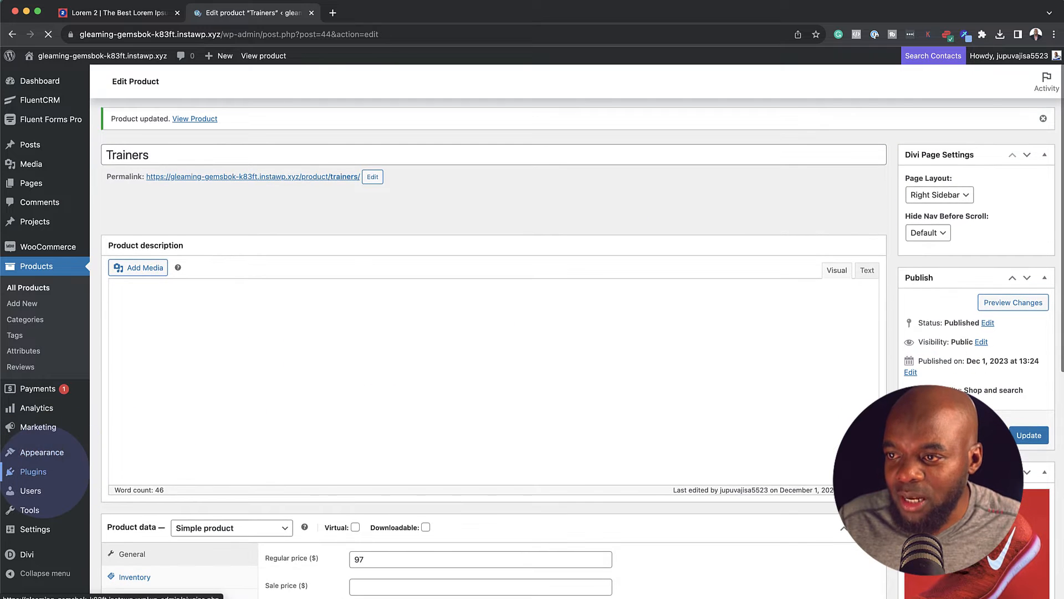
Edit the Tshirt product so FluentCRM adds the Bought Tshirt tag on successful purchase, and update the product
{"action": "left_click", "coordinate": [61, 266]}
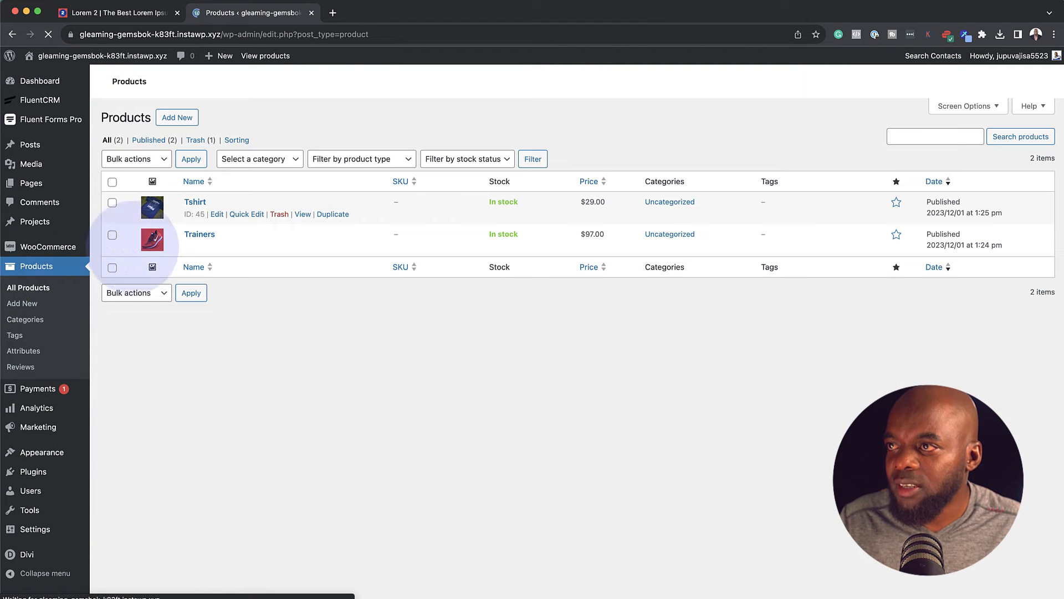
{"action": "left_click", "coordinate": [216, 214]}
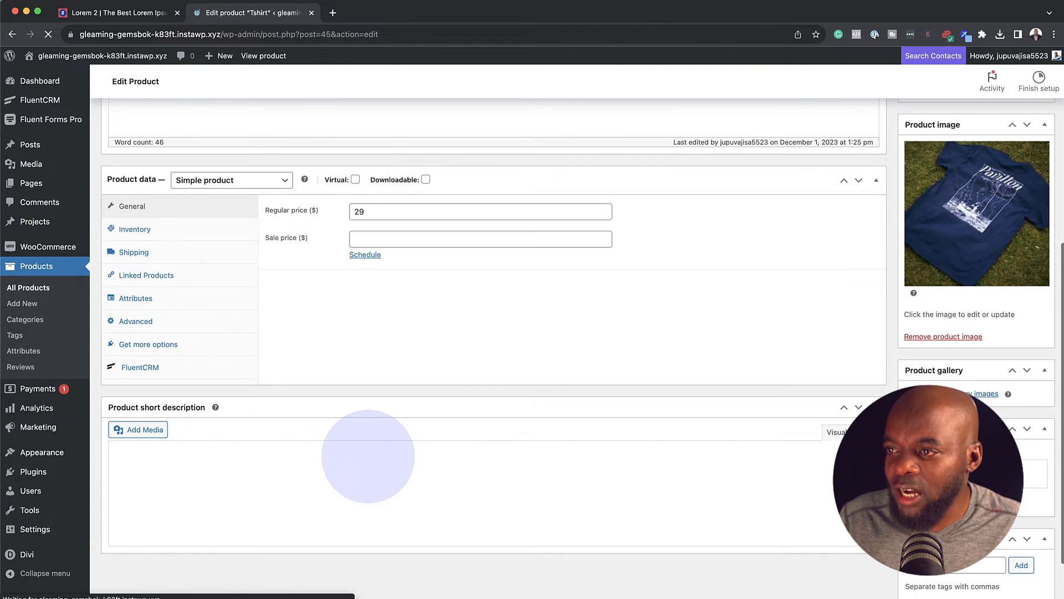
{"action": "left_click", "coordinate": [153, 368]}
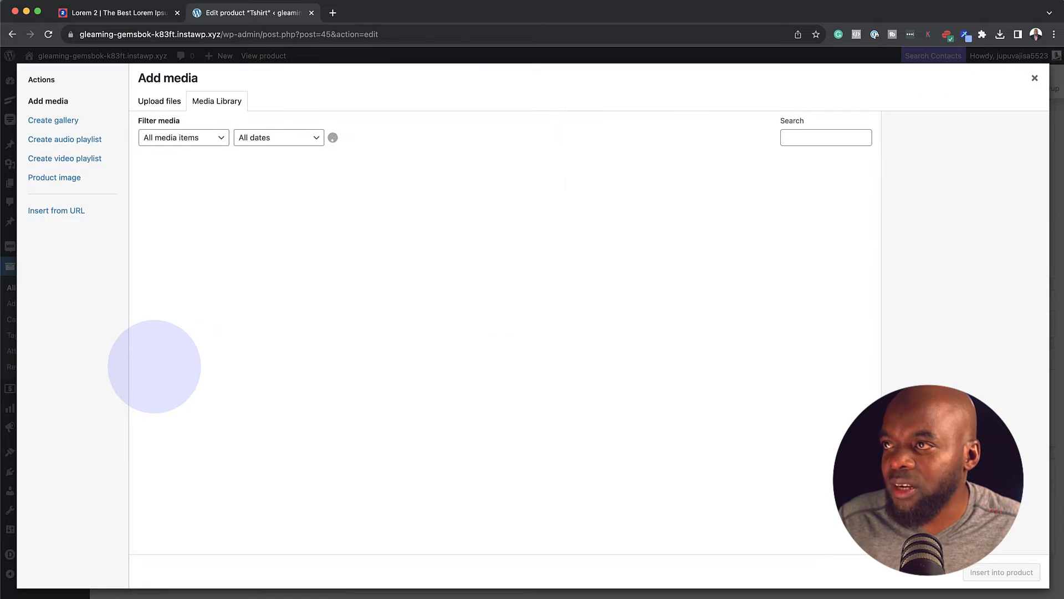
{"action": "left_click", "coordinate": [1034, 78]}
{"action": "left_click", "coordinate": [167, 314]}
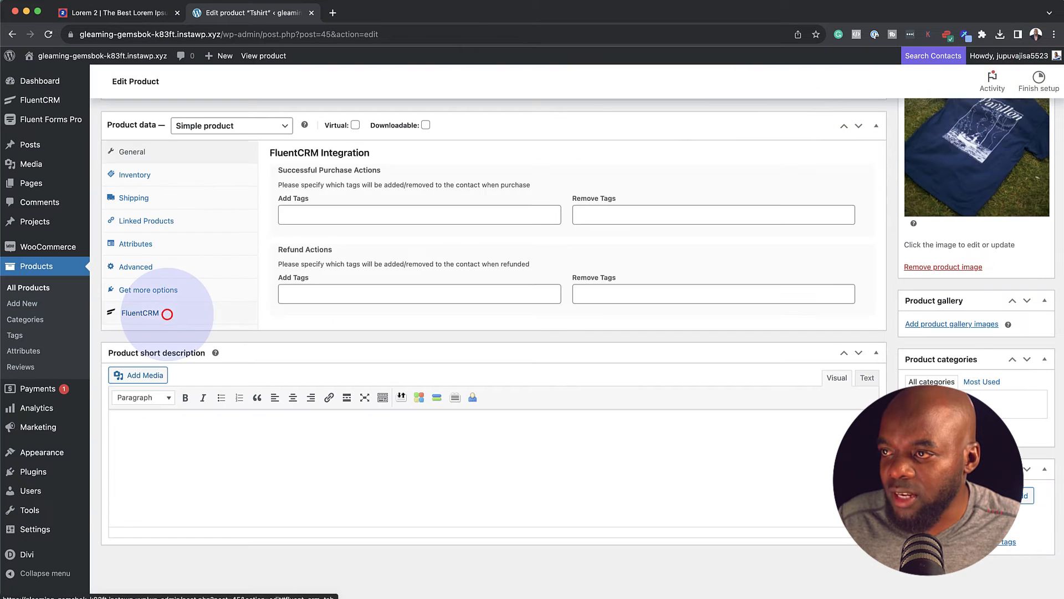
{"action": "left_click", "coordinate": [300, 218]}
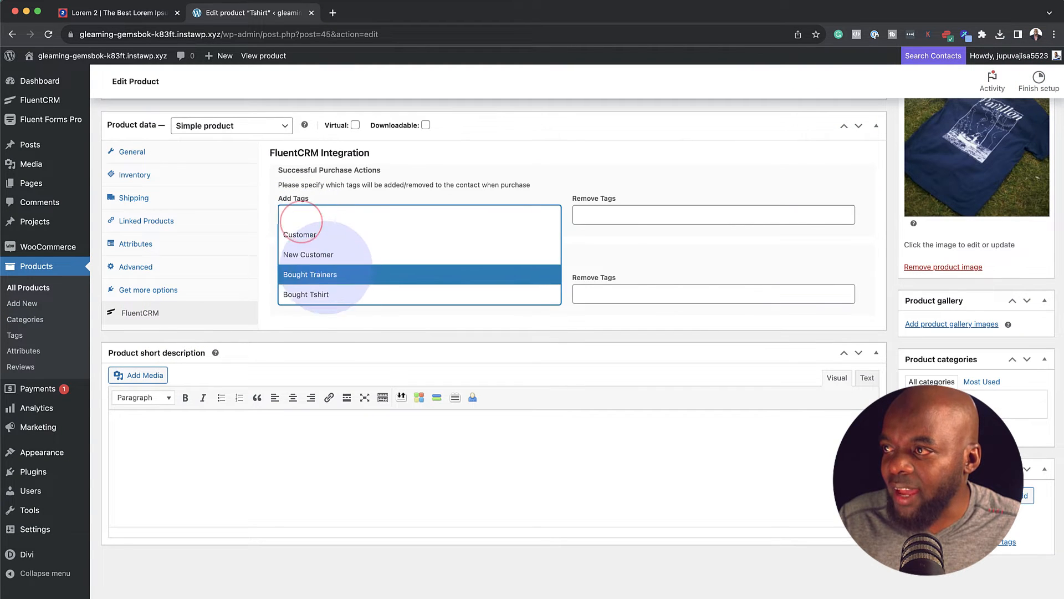
{"action": "left_click", "coordinate": [339, 295]}
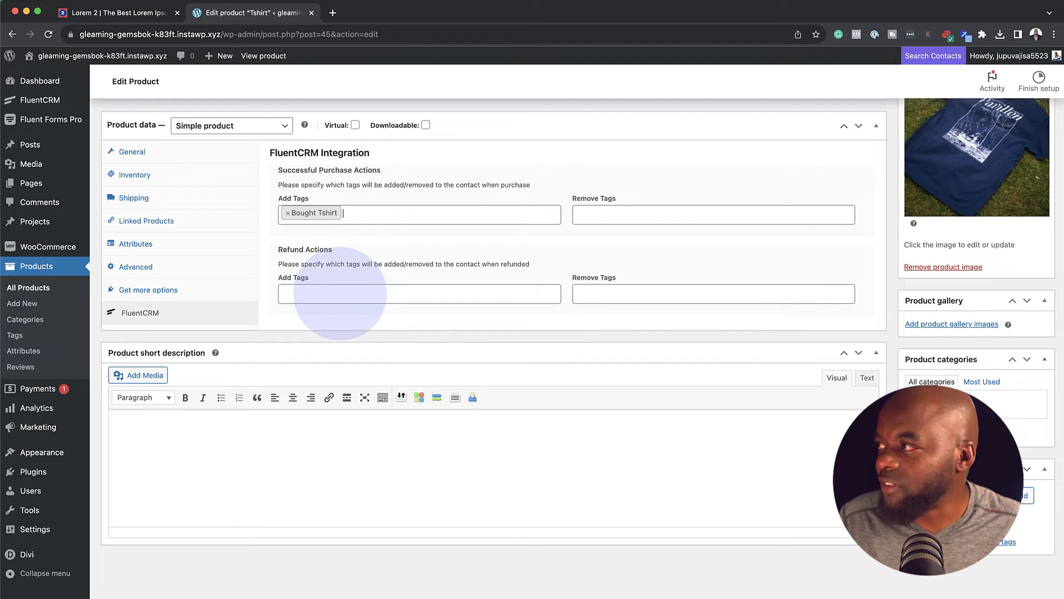
{"action": "scroll", "coordinate": [380, 297], "scroll_direction": "up", "scroll_amount": 10}
{"action": "left_click", "coordinate": [1030, 425]}
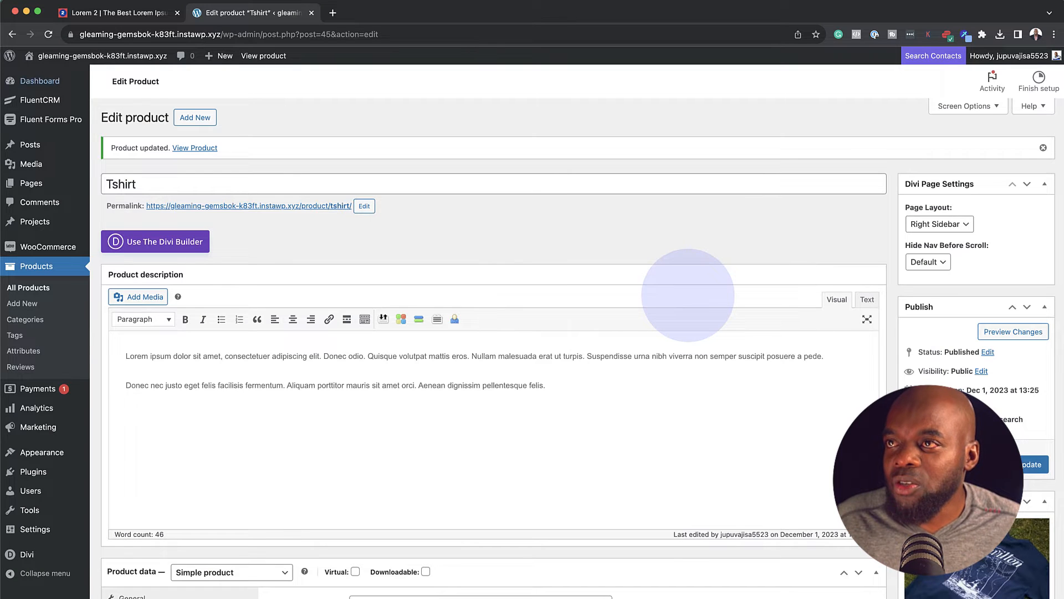
Create a FluentCRM automation labelled Bought Trainers that uses the WooCommerce Order Completed trigger
{"action": "mouse_move", "coordinate": [41, 100]}
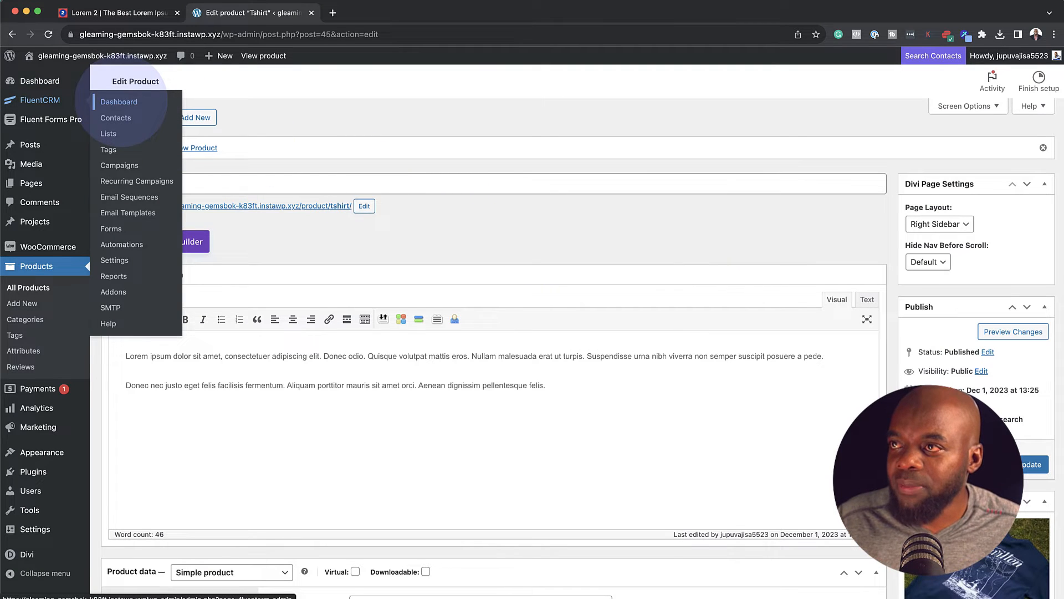
{"action": "left_click", "coordinate": [119, 102]}
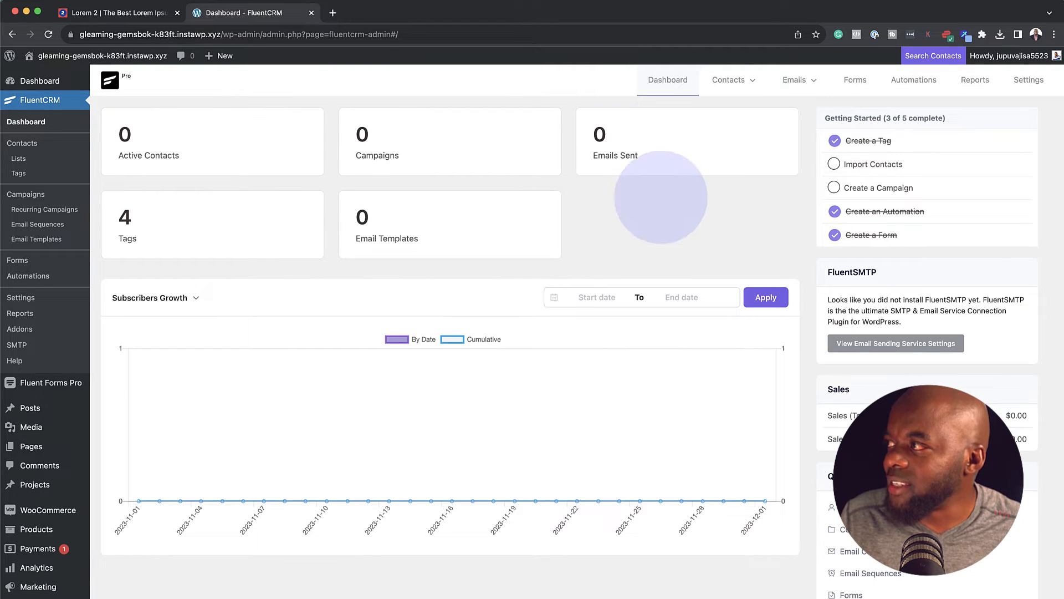
{"action": "left_click", "coordinate": [913, 79]}
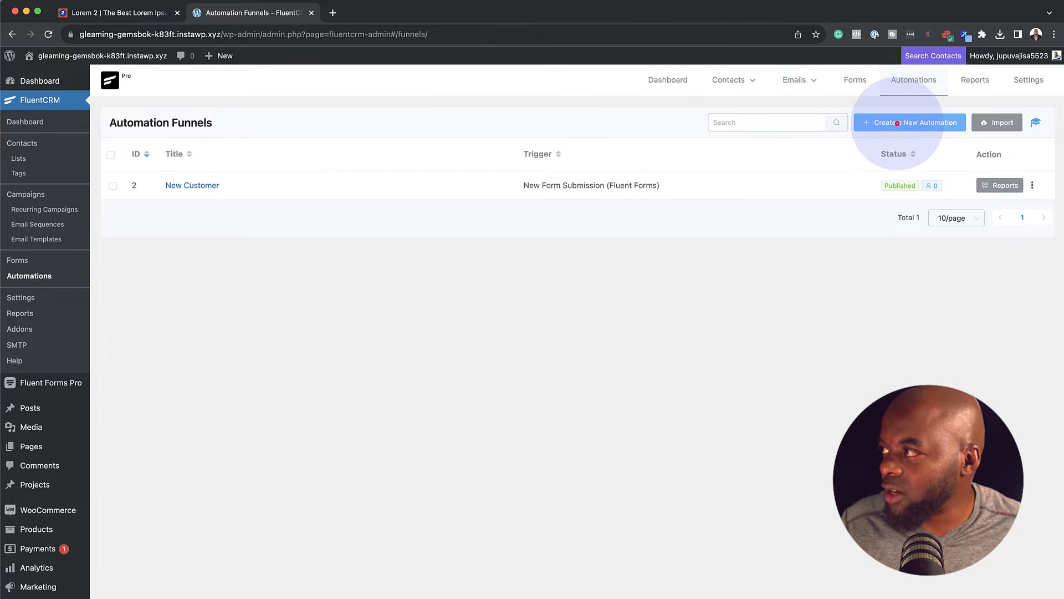
{"action": "left_click", "coordinate": [898, 122]}
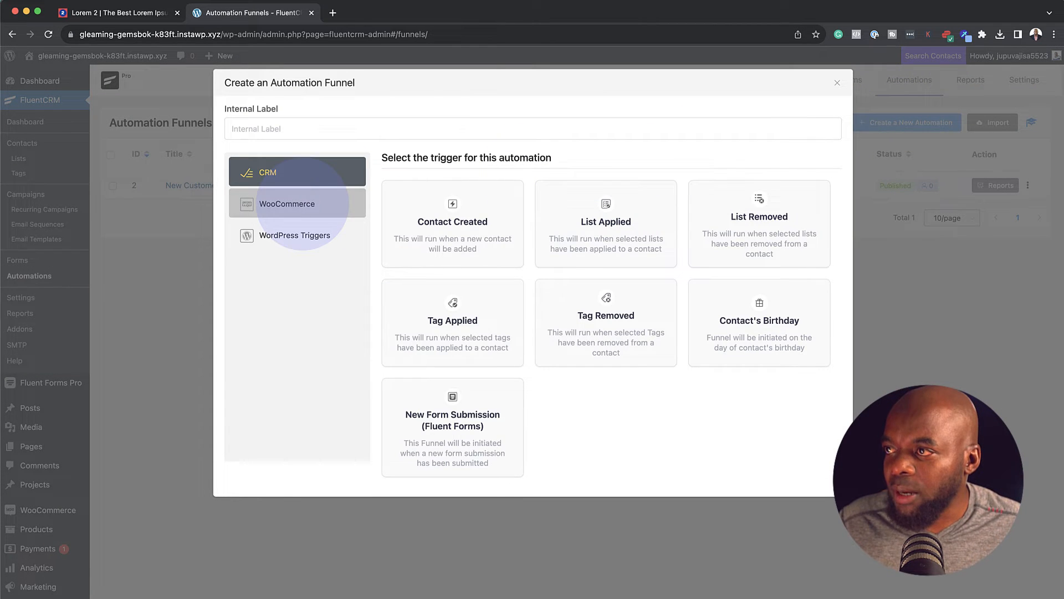
{"action": "left_click", "coordinate": [302, 203]}
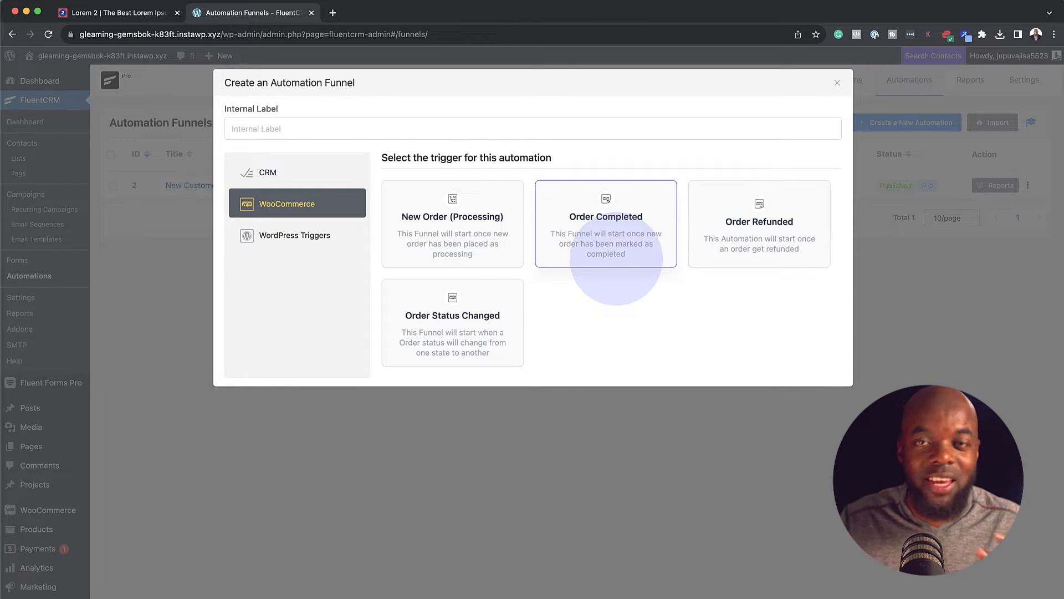
{"action": "left_click", "coordinate": [613, 232]}
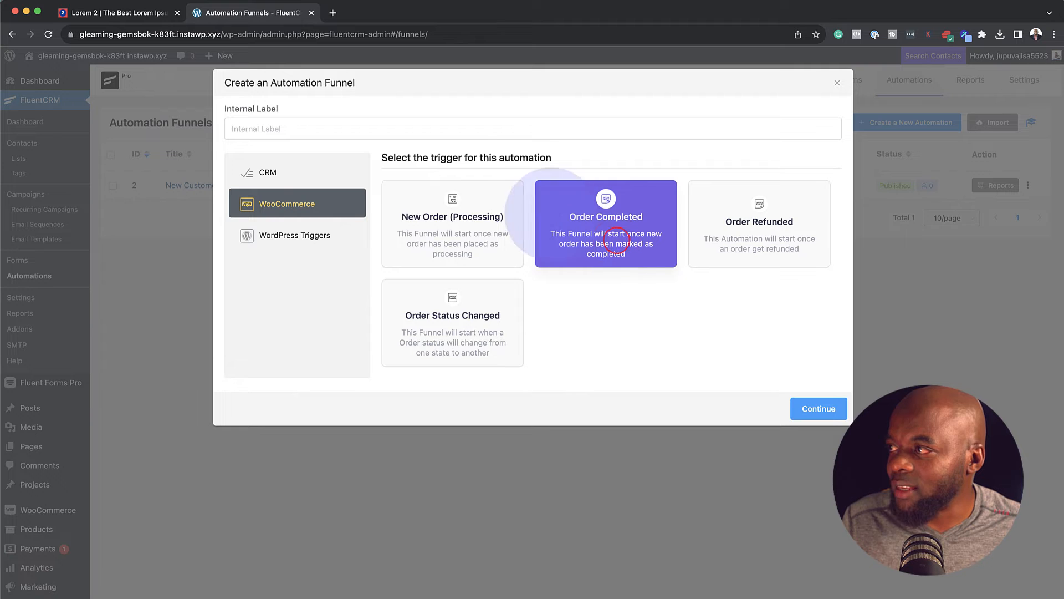
{"action": "left_click", "coordinate": [321, 122]}
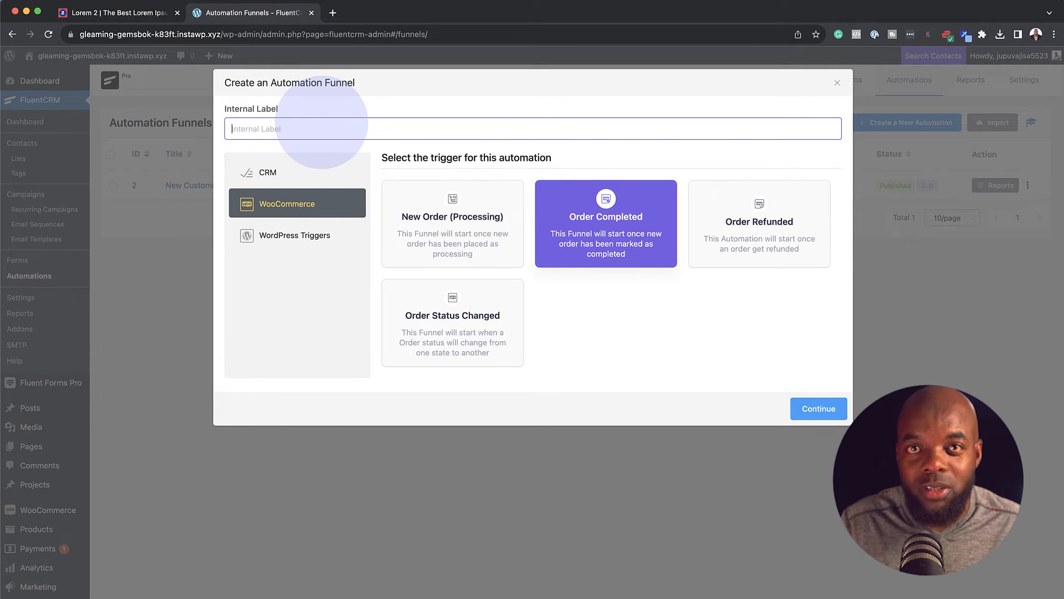
{"action": "type", "text": "Bought Trainers"}
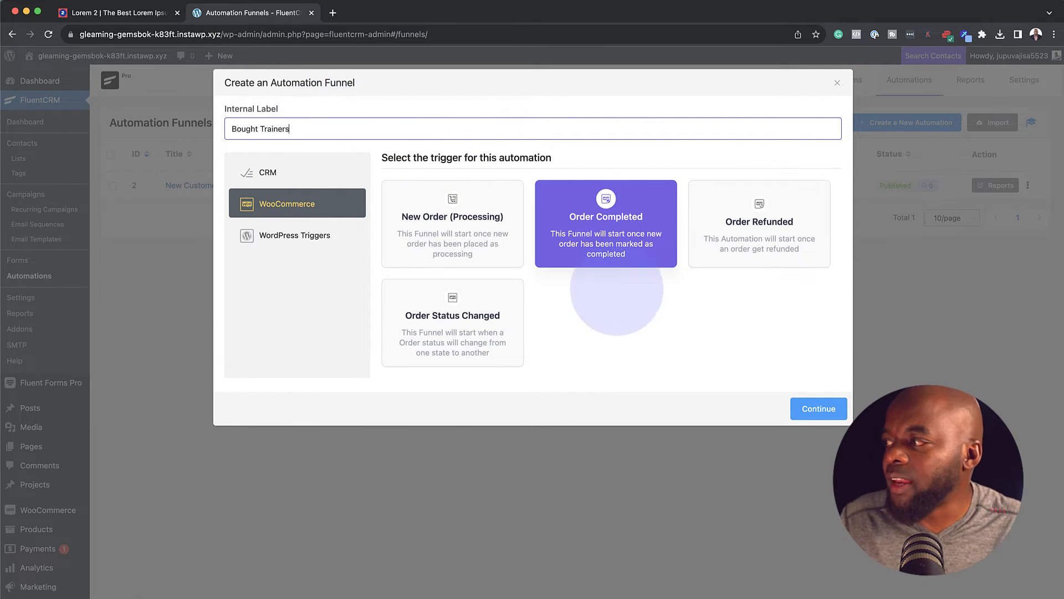
{"action": "left_click", "coordinate": [819, 409]}
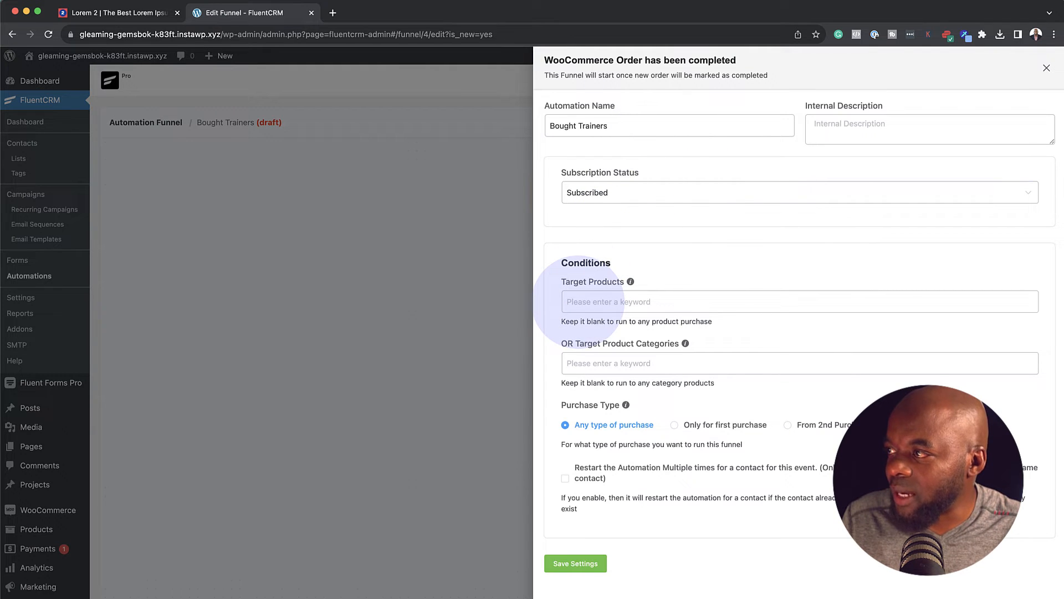
Restrict the Bought Trainers trigger to the target product Trainers and save the trigger settings
{"action": "left_click", "coordinate": [579, 301]}
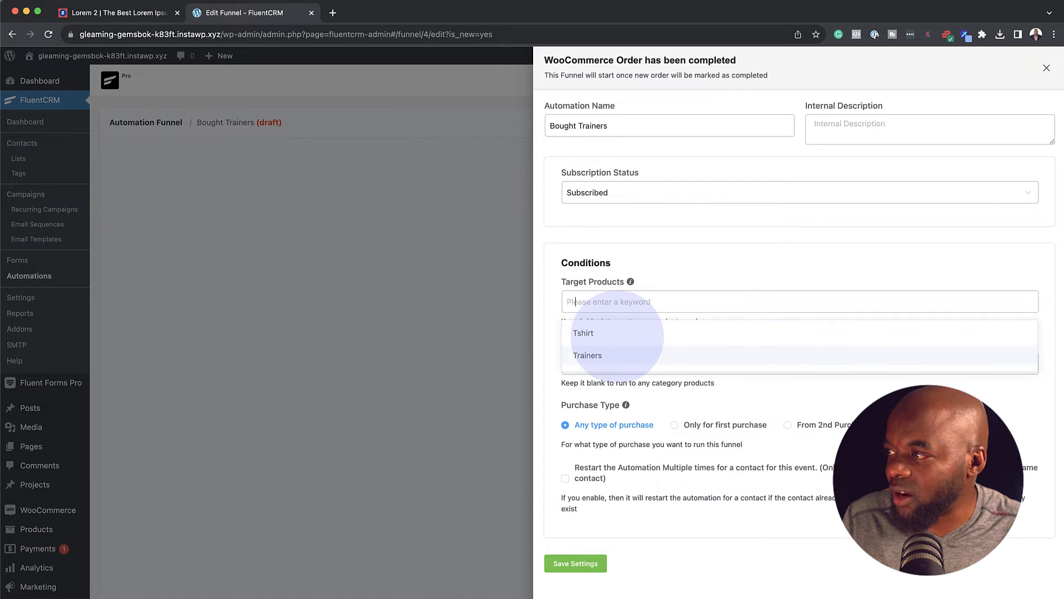
{"action": "left_click", "coordinate": [597, 354]}
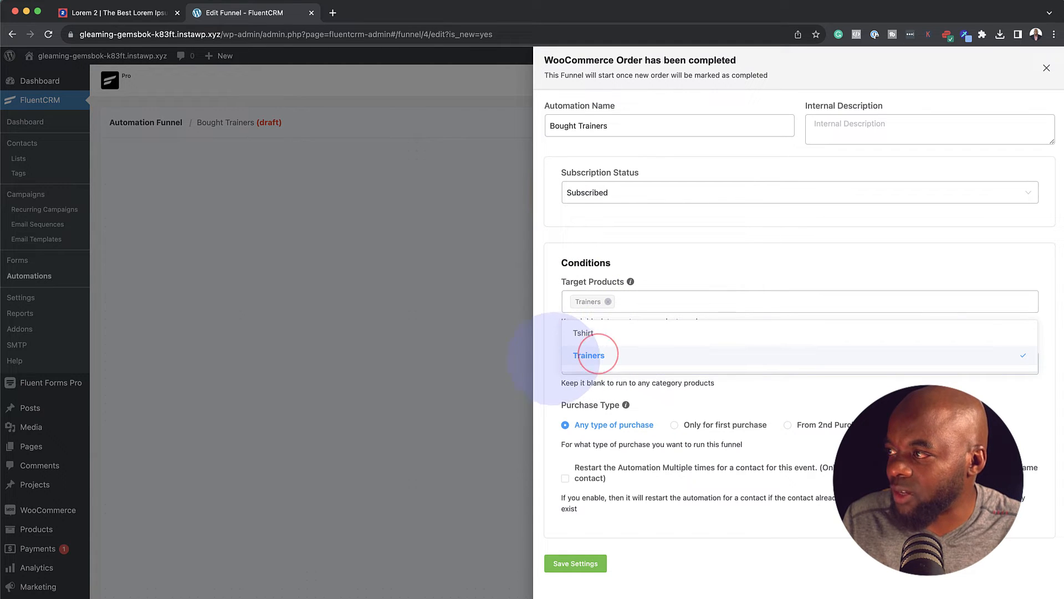
{"action": "left_click", "coordinate": [546, 356]}
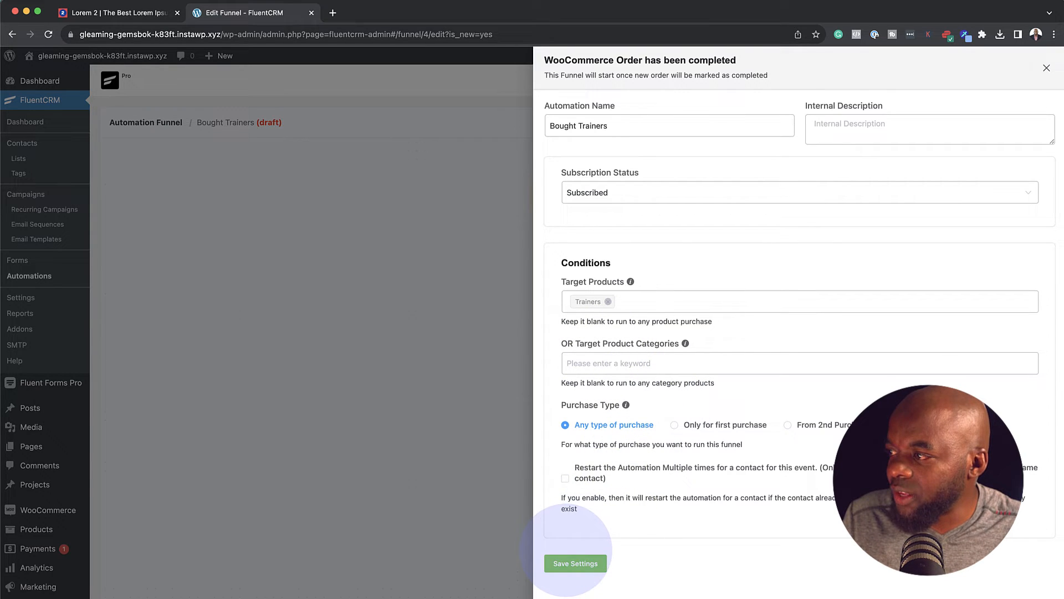
{"action": "left_click", "coordinate": [568, 560]}
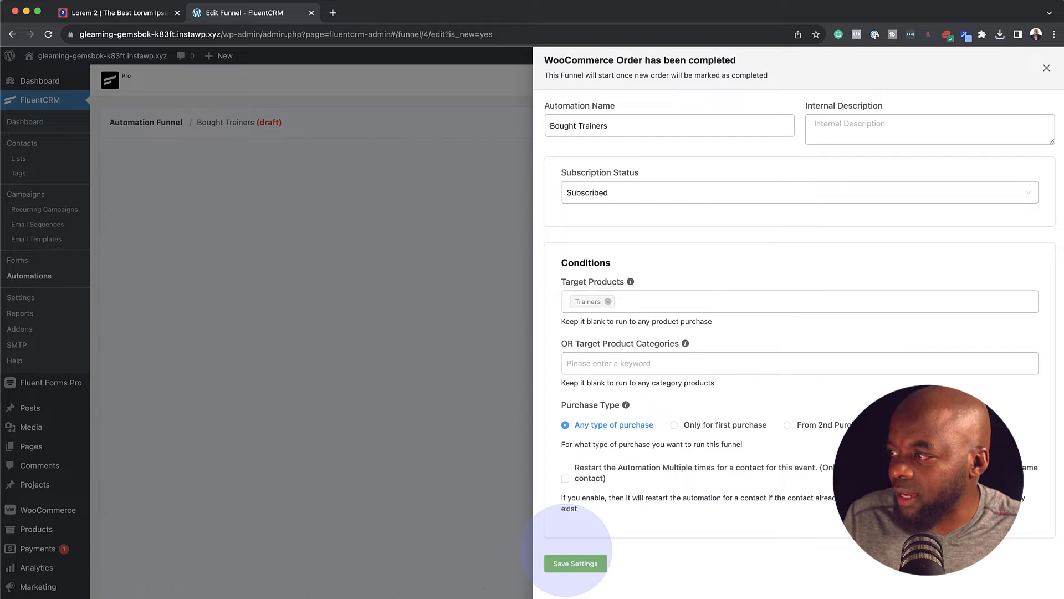
{"action": "left_click", "coordinate": [582, 563]}
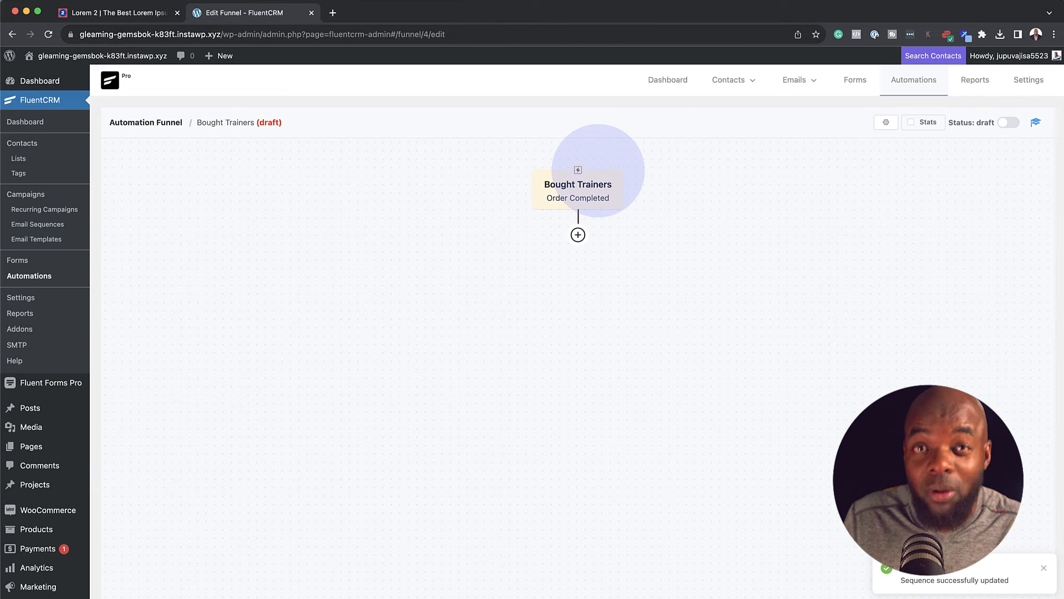
Add a Wait X Days/Hours action of 1 day after the Order Completed trigger and save it
{"action": "left_click", "coordinate": [578, 235]}
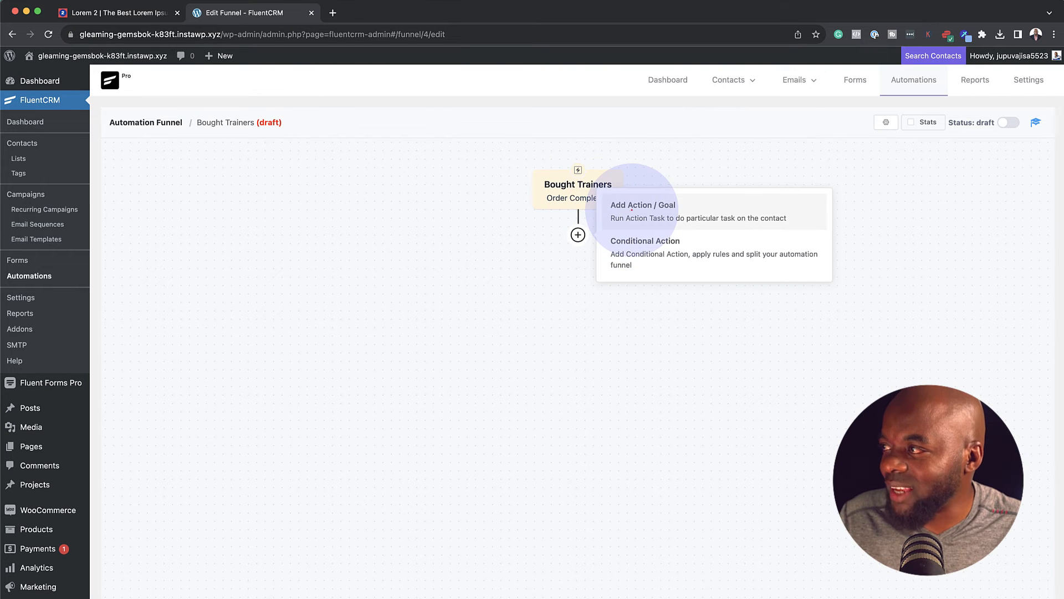
{"action": "left_click", "coordinate": [632, 209]}
{"action": "left_click", "coordinate": [636, 222]}
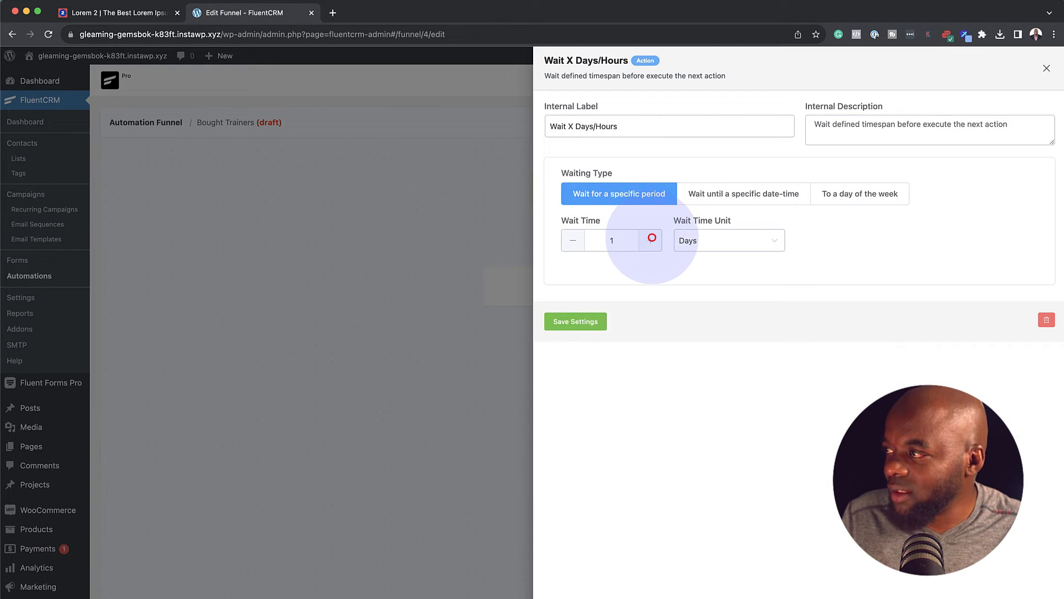
{"action": "left_click", "coordinate": [652, 239]}
{"action": "left_click", "coordinate": [577, 322]}
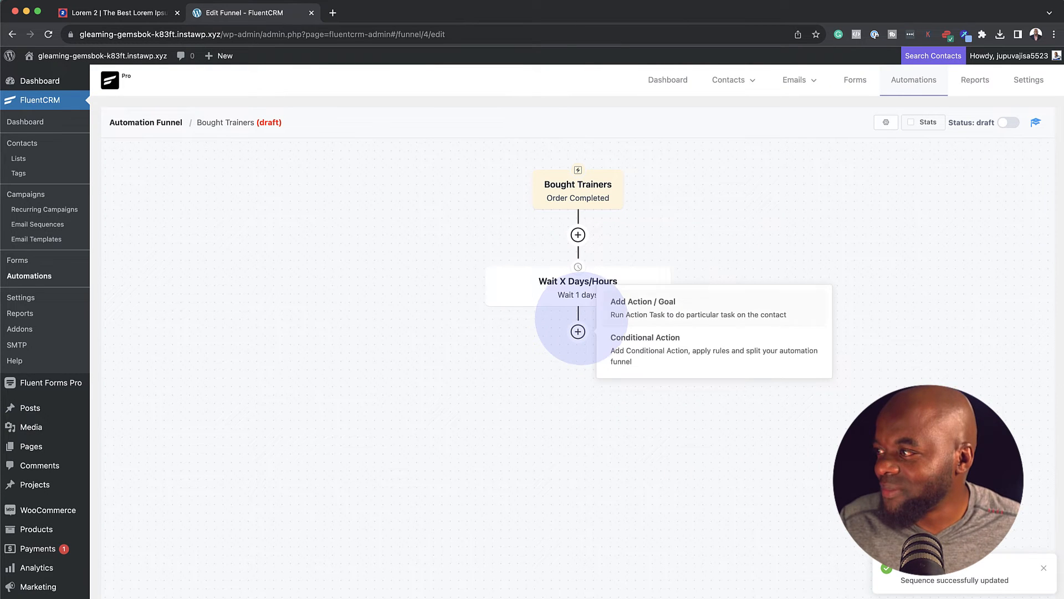
Add a Send Custom Email action after the wait, with subject Get 20% Off Today and a thank-you message offering 20% off matching t-shirts with coupon SHOP20
{"action": "left_click", "coordinate": [654, 302]}
{"action": "scroll", "coordinate": [632, 443], "scroll_direction": "down", "scroll_amount": 3}
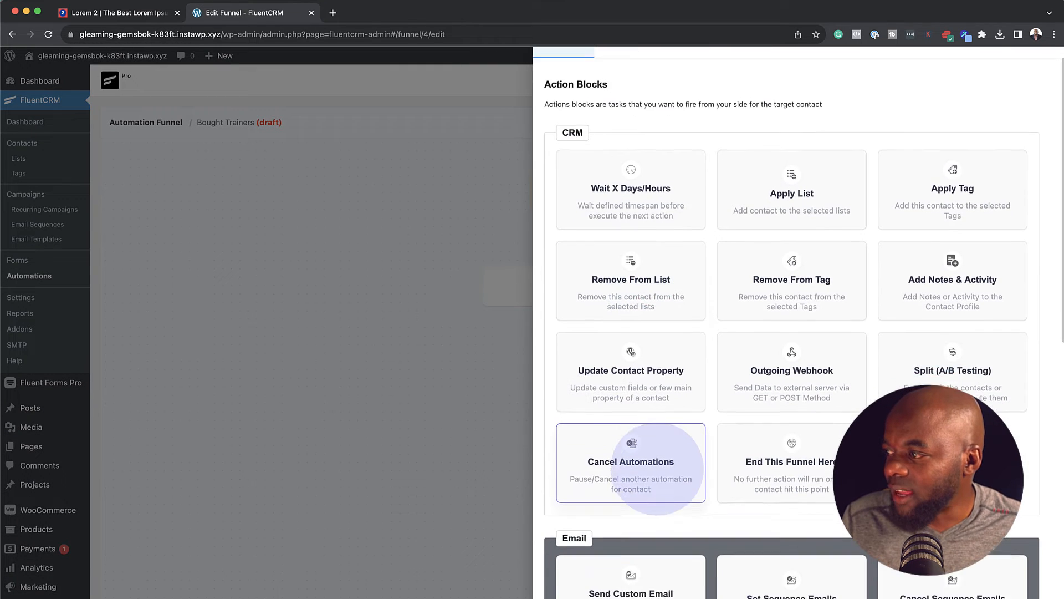
{"action": "left_click", "coordinate": [656, 468]}
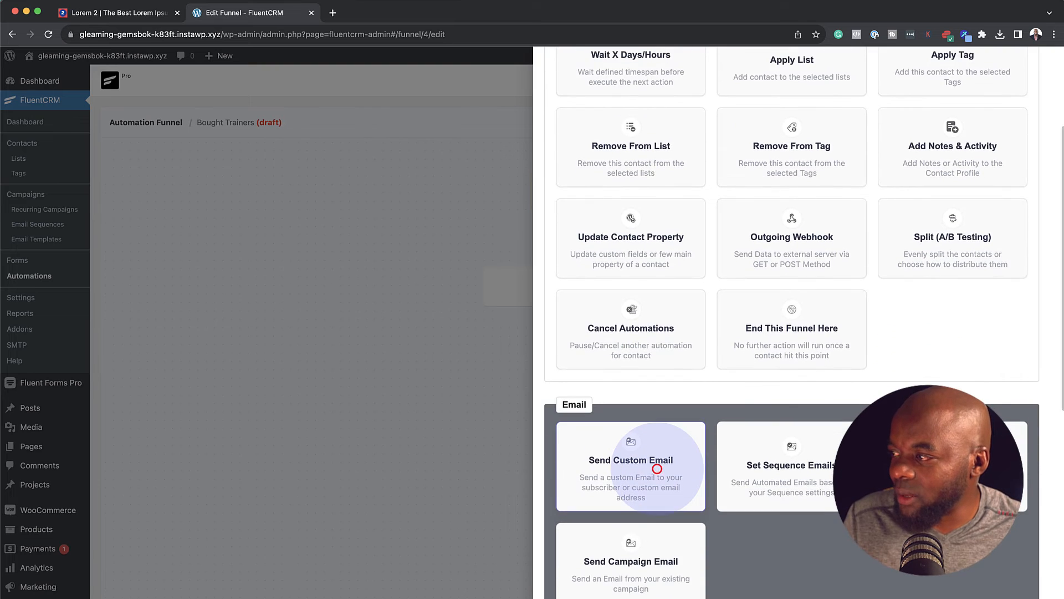
{"action": "left_click", "coordinate": [447, 259]}
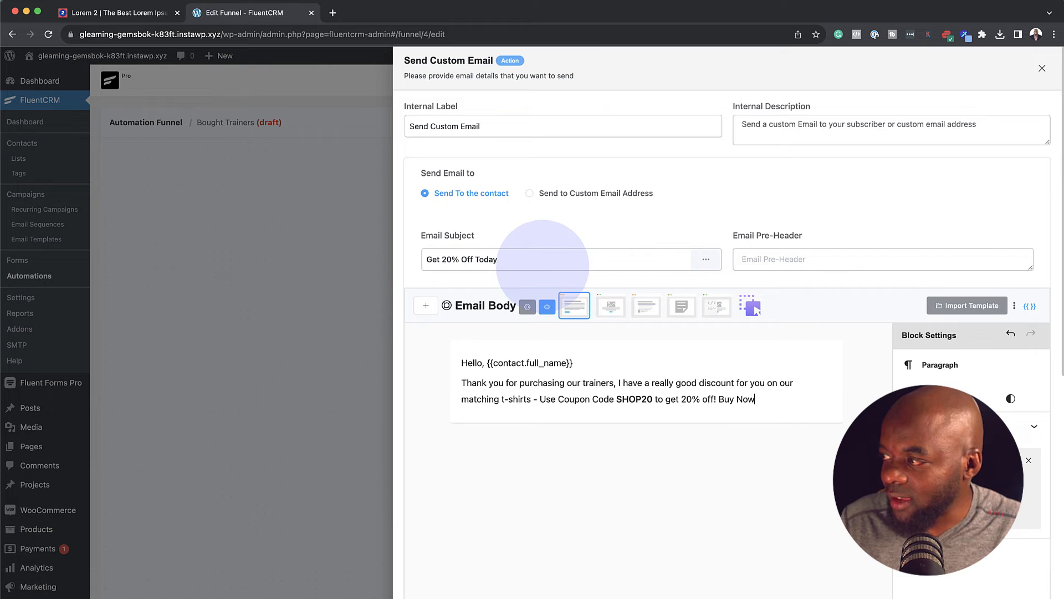
Turn the words Buy Now at the end of the email body into a link and save the email action
{"action": "left_click_drag", "start_coordinate": [719, 398], "coordinate": [776, 399]}
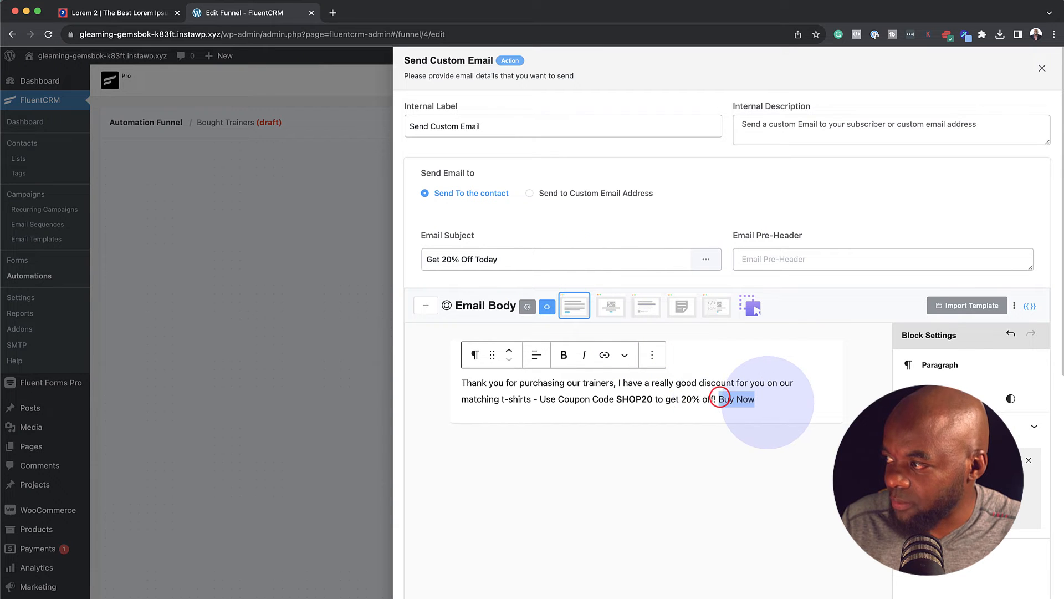
{"action": "left_click", "coordinate": [604, 354]}
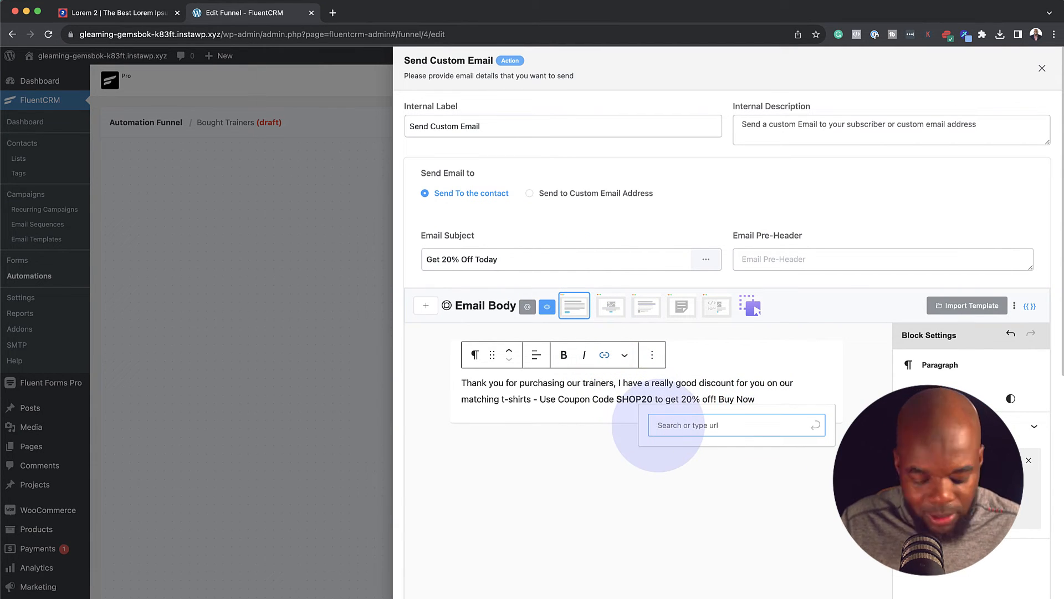
{"action": "key", "text": "Return"}
{"action": "type", "text": "£"}
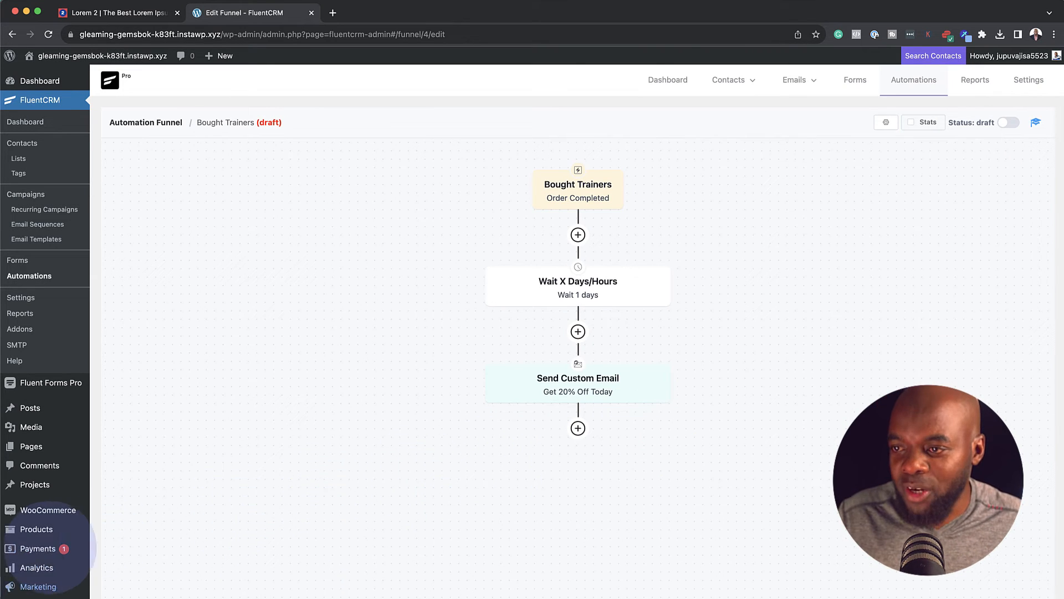
Start a new WooCommerce coupon in a separate browser tab and set its discount type to Percentage discount
{"action": "scroll", "coordinate": [44, 546], "scroll_direction": "down", "scroll_amount": 2}
{"action": "mouse_move", "coordinate": [38, 543]}
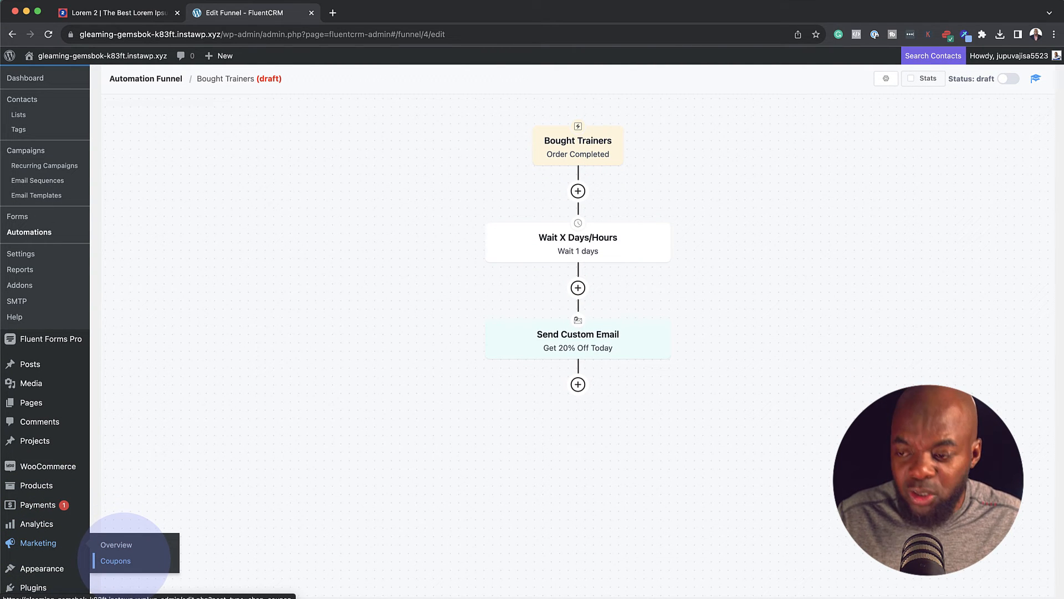
{"action": "left_click", "coordinate": [123, 560], "text": "super"}
{"action": "left_click", "coordinate": [372, 11]}
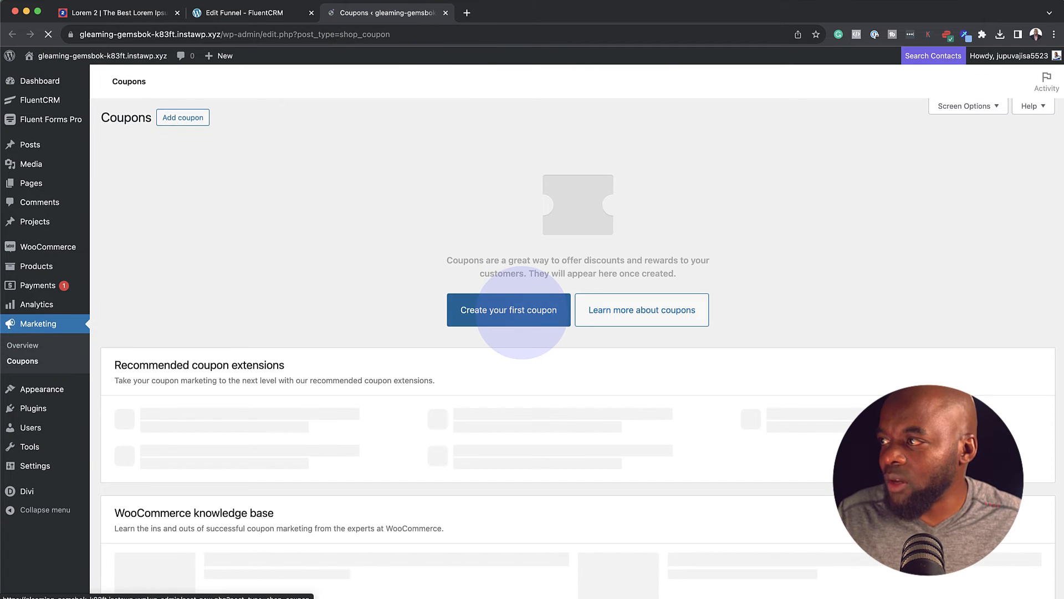
{"action": "left_click", "coordinate": [522, 313]}
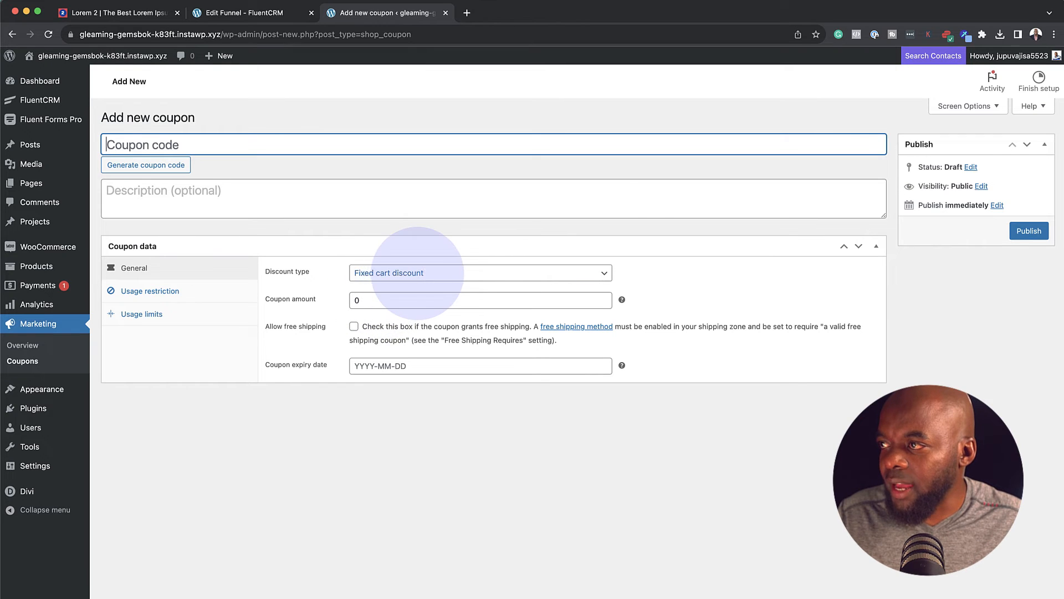
{"action": "left_click", "coordinate": [417, 273]}
{"action": "key", "text": "Down"}
{"action": "key", "text": "Up"}
{"action": "key", "text": "Up"}
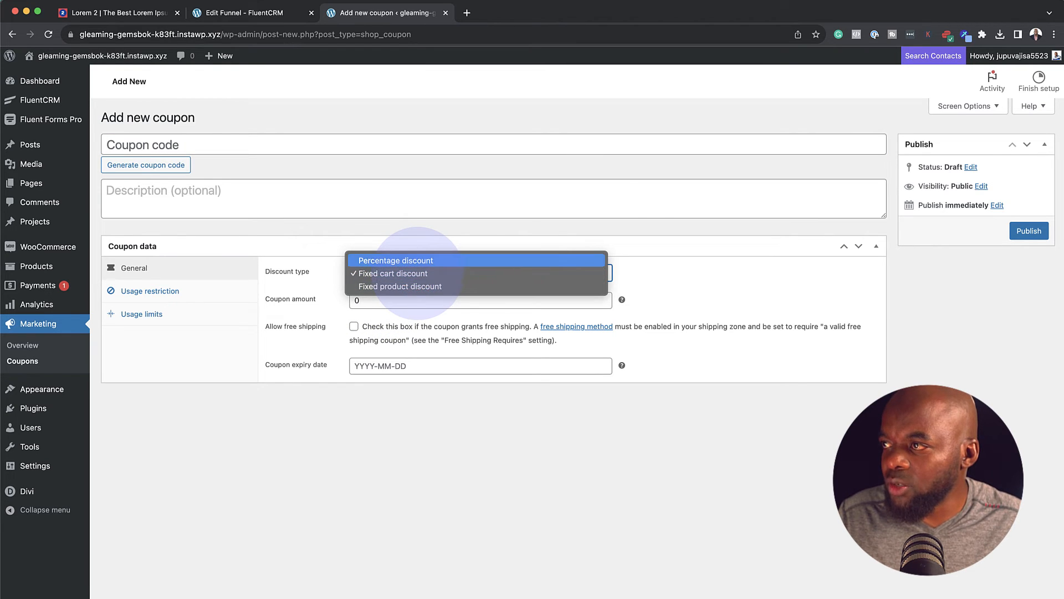
{"action": "left_click", "coordinate": [435, 260]}
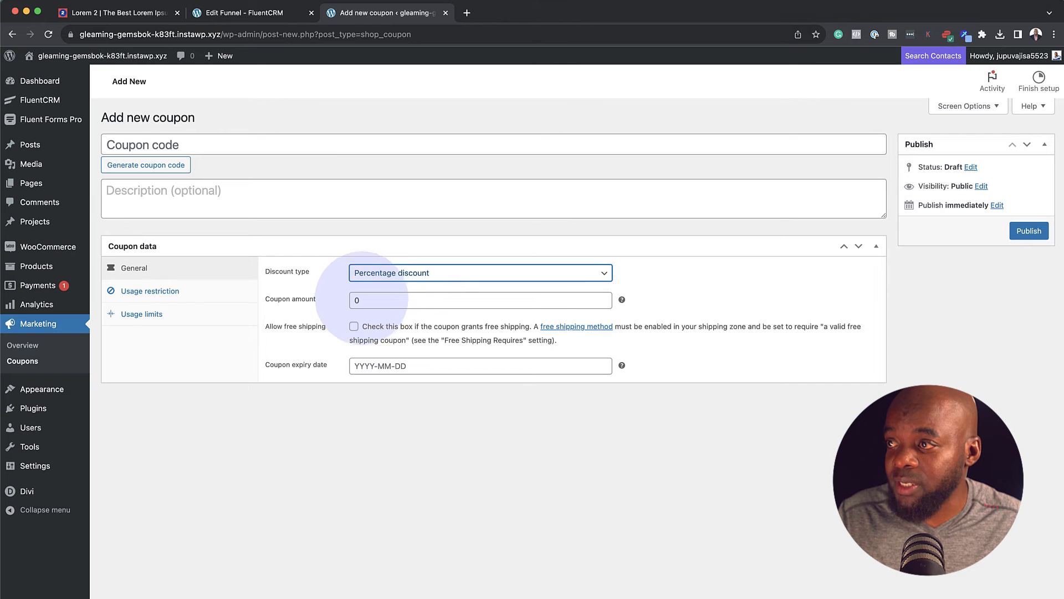
Set the coupon amount to 20 and the code to SHOP20, view its usage limits, and publish the coupon
{"action": "left_click", "coordinate": [355, 300]}
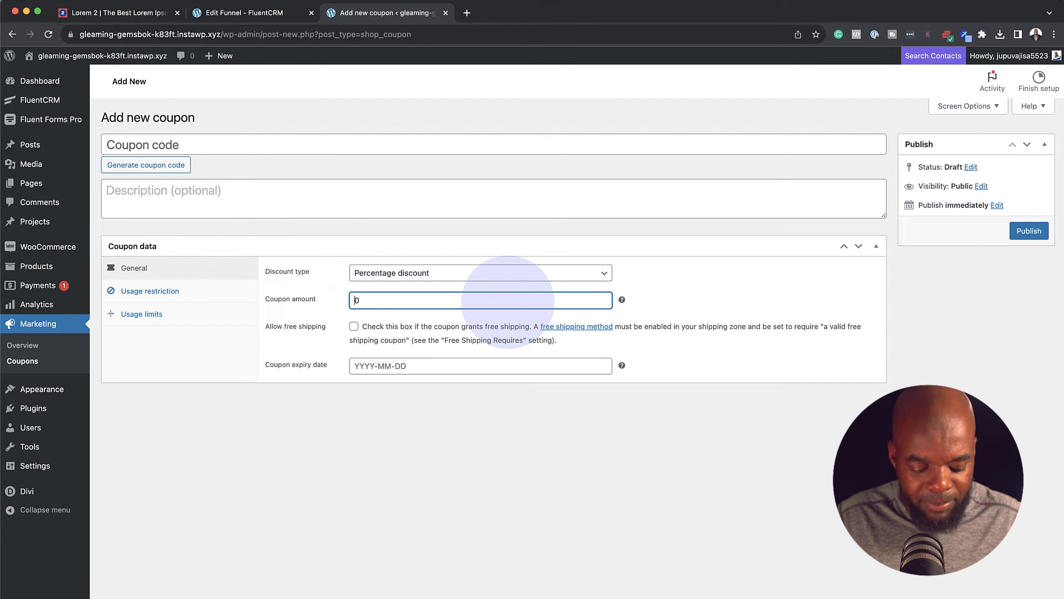
{"action": "type", "text": "20"}
{"action": "left_click", "coordinate": [238, 141]}
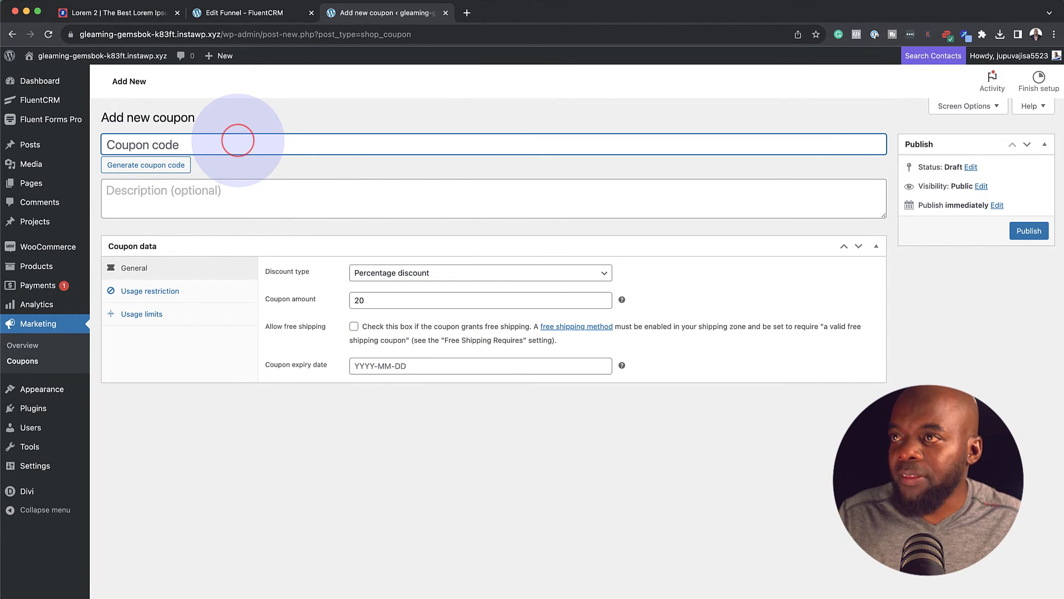
{"action": "type", "text": "SHOP20"}
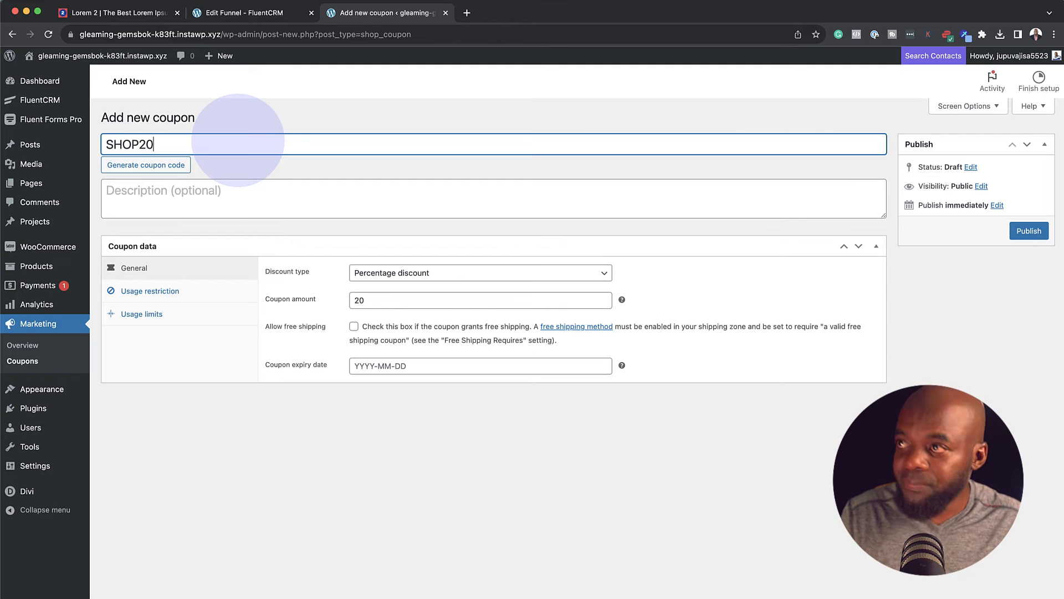
{"action": "left_click", "coordinate": [157, 314]}
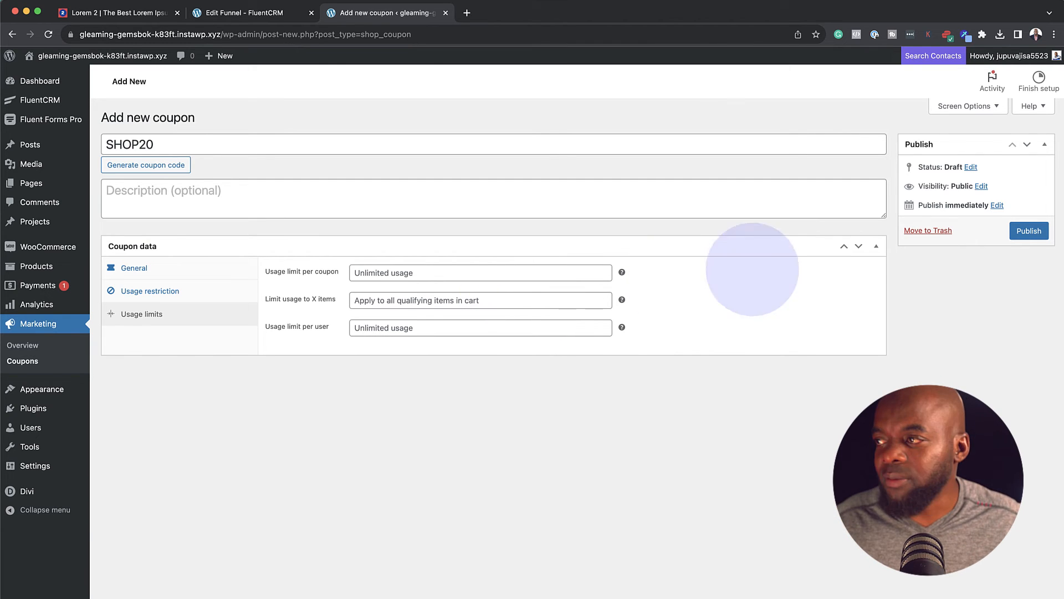
{"action": "left_click", "coordinate": [1030, 231]}
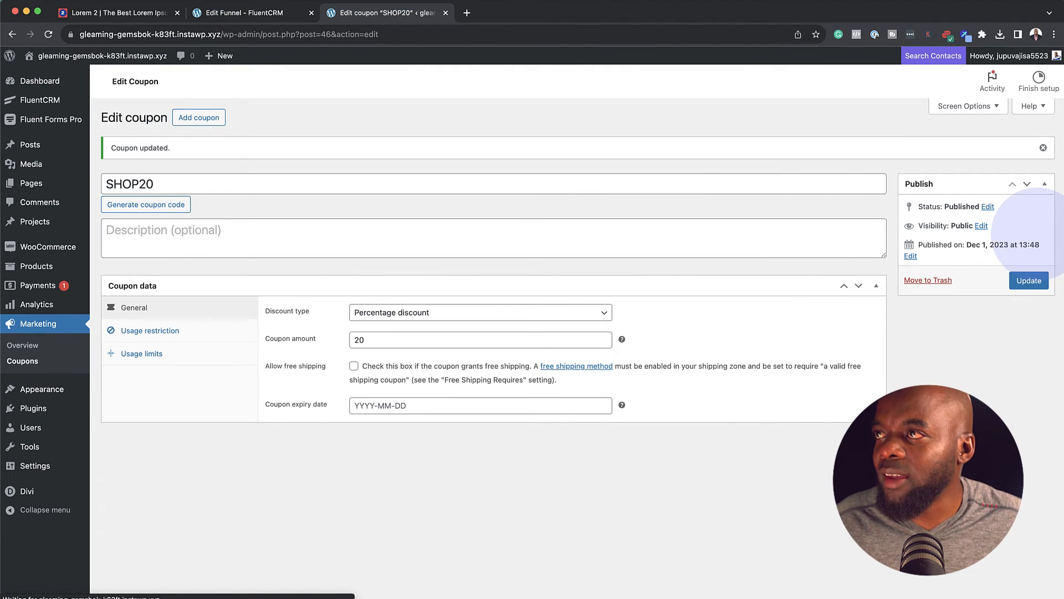
Return to the Bought Trainers automation and add a Conditional Action after the Send Custom Email block
{"action": "left_click", "coordinate": [272, 17]}
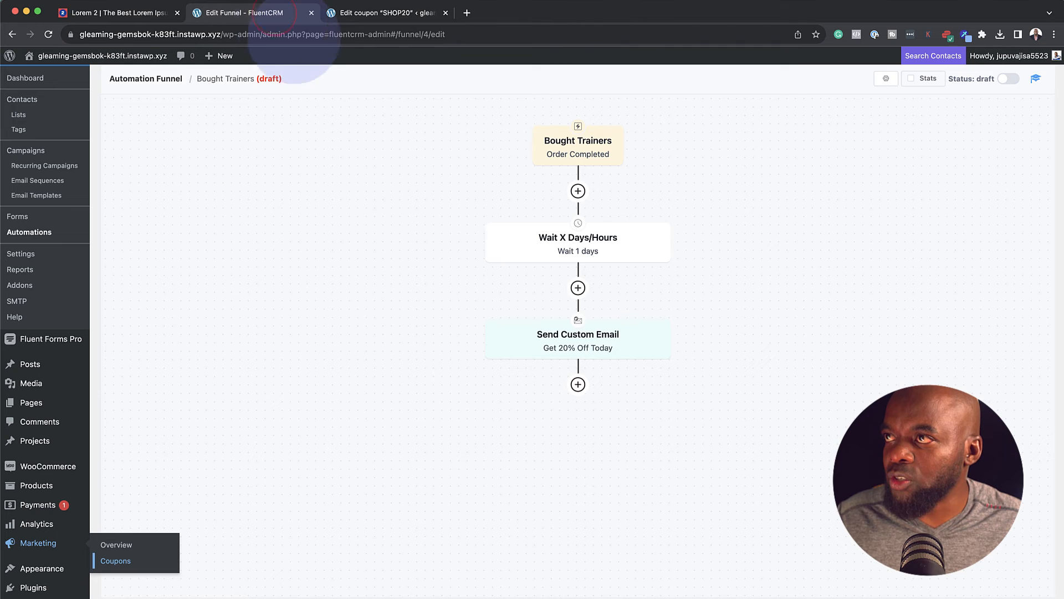
{"action": "left_click", "coordinate": [578, 385]}
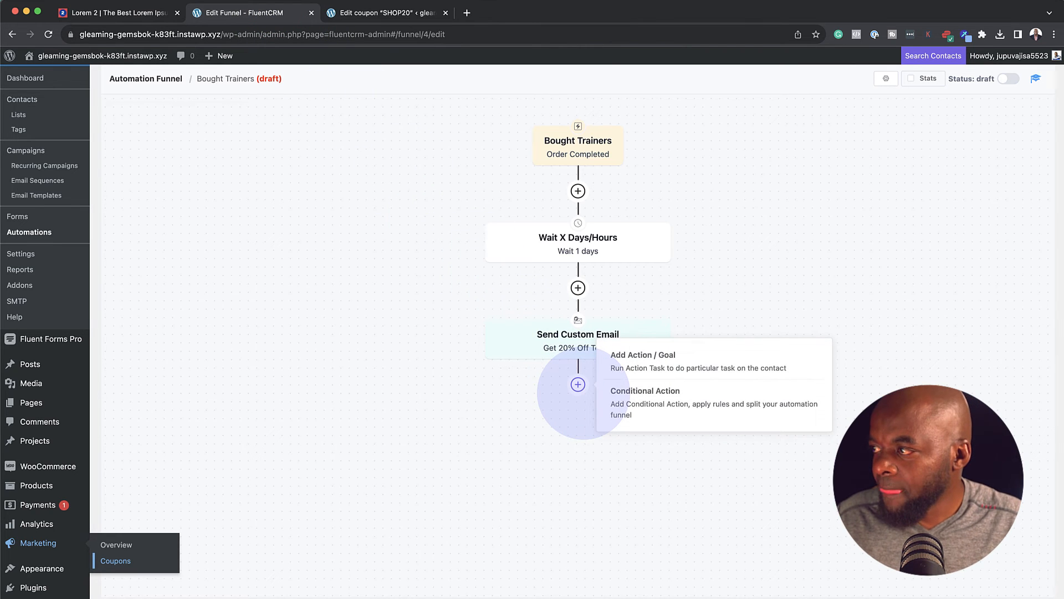
{"action": "left_click", "coordinate": [645, 406]}
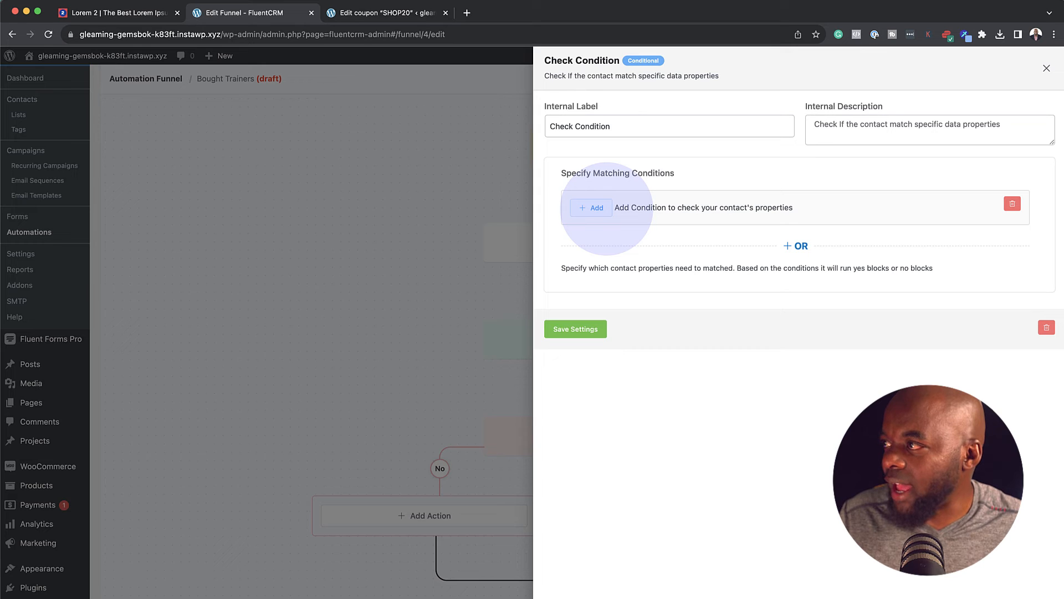
Make the Check Condition match contacts whose WooCommerce Purchased Products includes in Tshirt, and save the settings
{"action": "left_click", "coordinate": [593, 208]}
{"action": "left_click", "coordinate": [672, 225]}
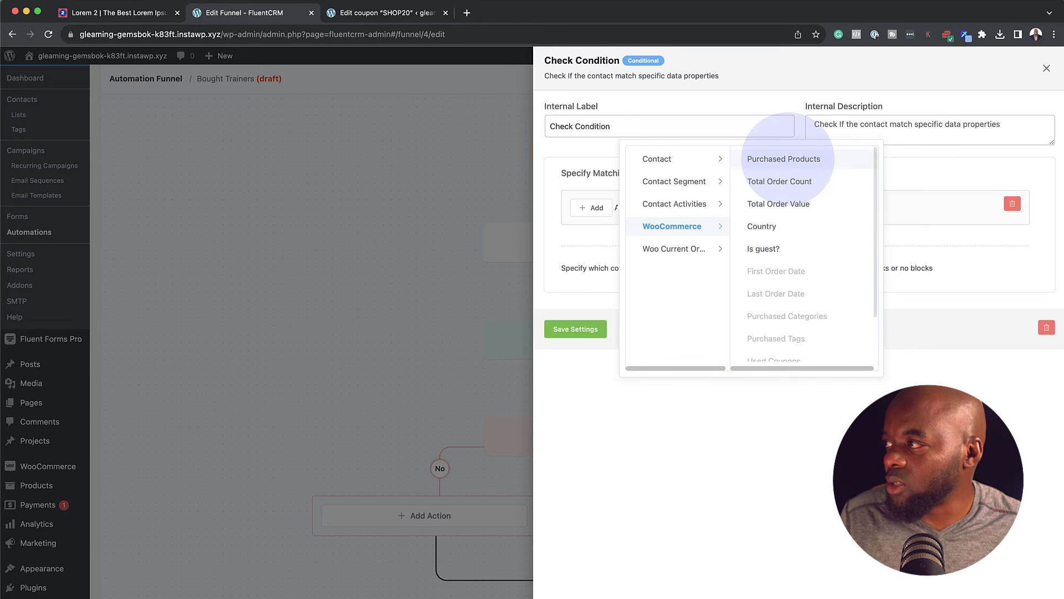
{"action": "left_click", "coordinate": [785, 160]}
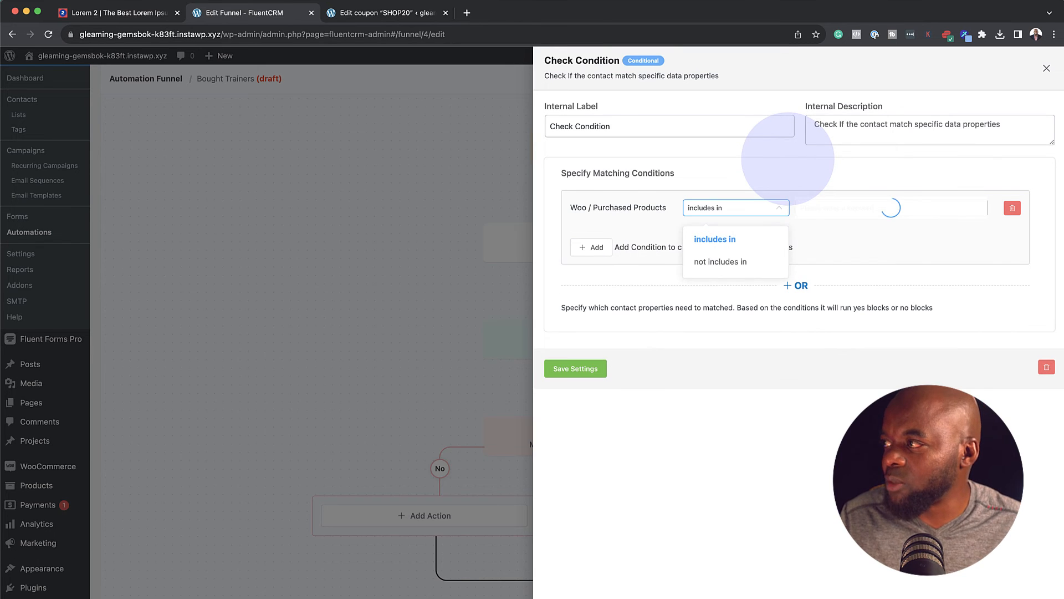
{"action": "left_click", "coordinate": [879, 234]}
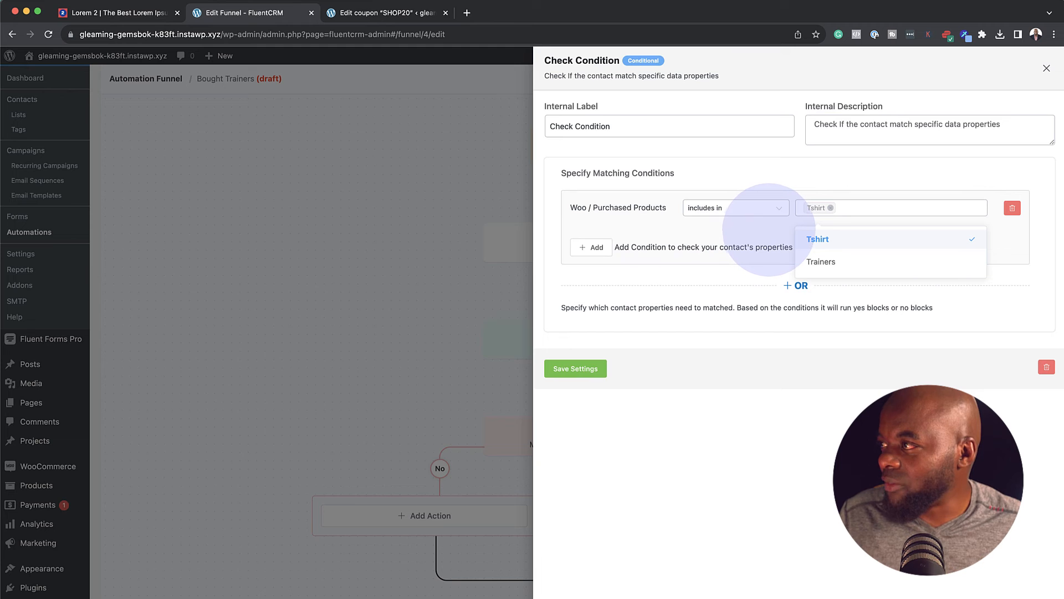
{"action": "left_click", "coordinate": [768, 230]}
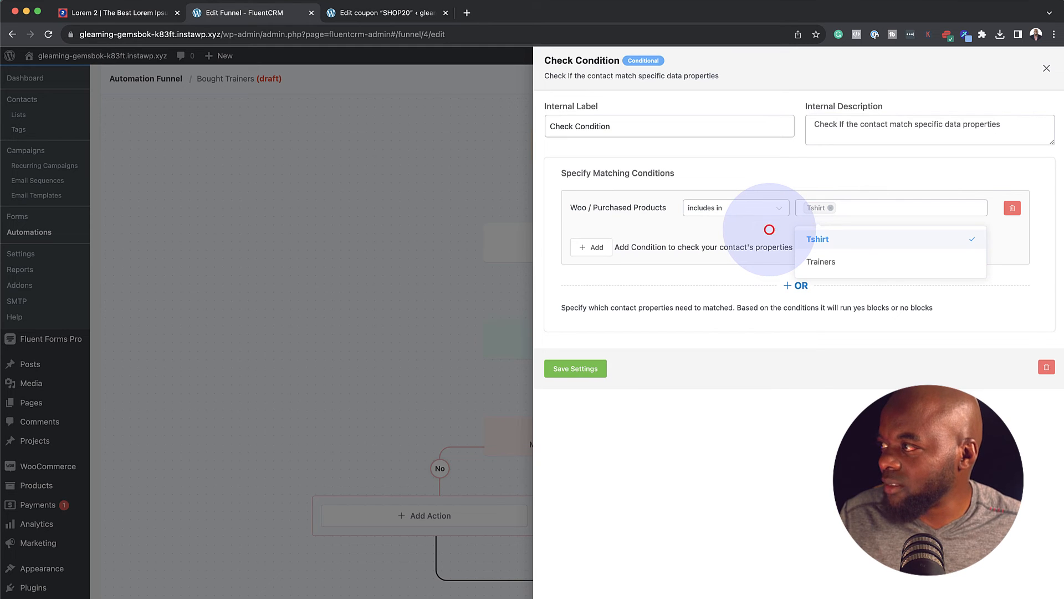
{"action": "left_click", "coordinate": [592, 368]}
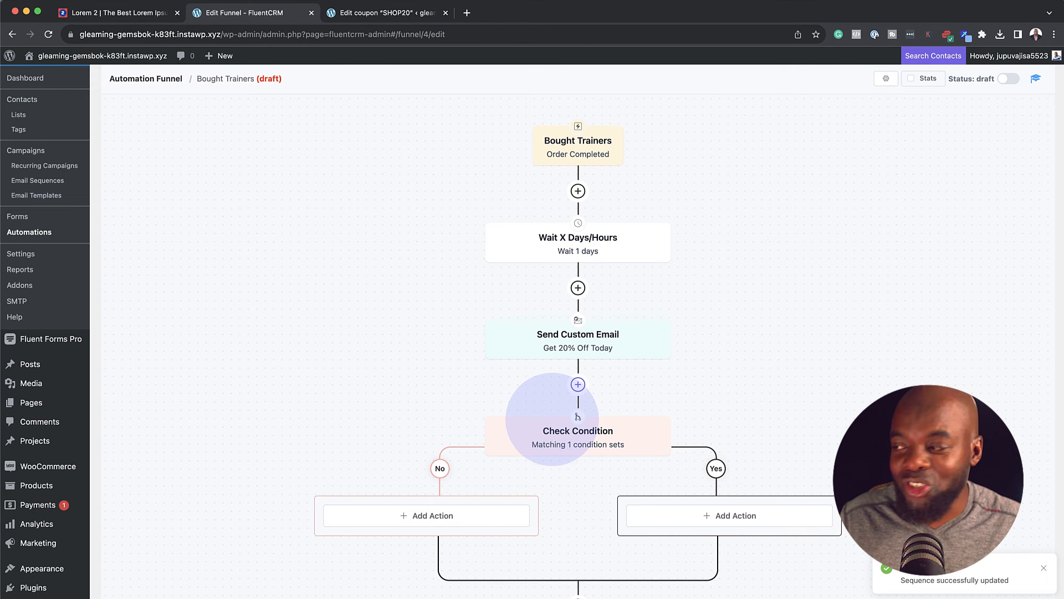
Look through the action blocks available for the Yes and No branches of the Check Condition, closing each list without adding anything
{"action": "scroll", "coordinate": [542, 444], "scroll_direction": "down", "scroll_amount": 2}
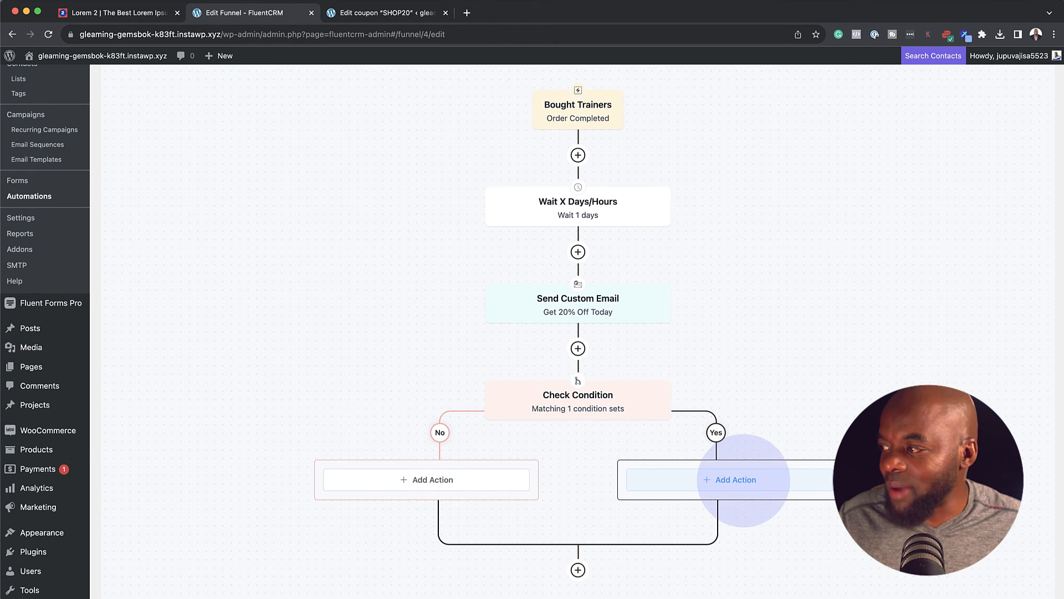
{"action": "left_click", "coordinate": [743, 480]}
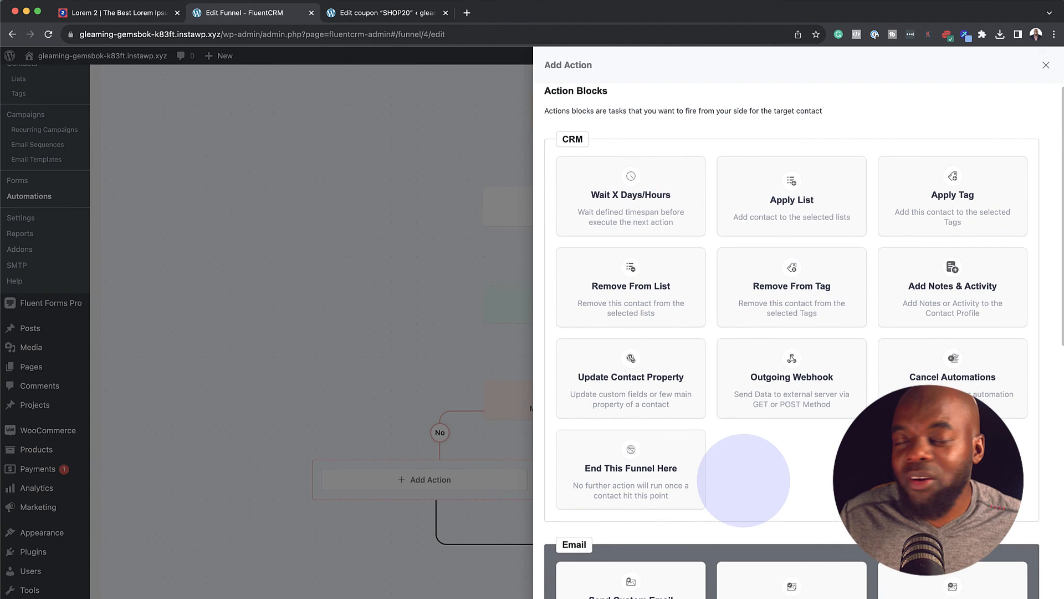
{"action": "scroll", "coordinate": [743, 480], "scroll_direction": "down", "scroll_amount": 3}
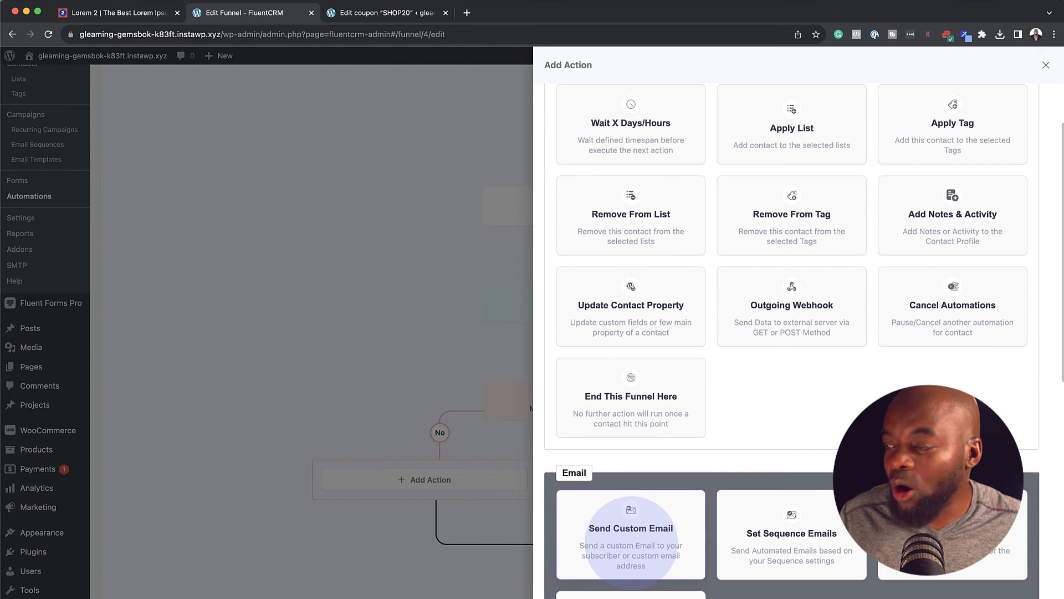
{"action": "left_click", "coordinate": [289, 311]}
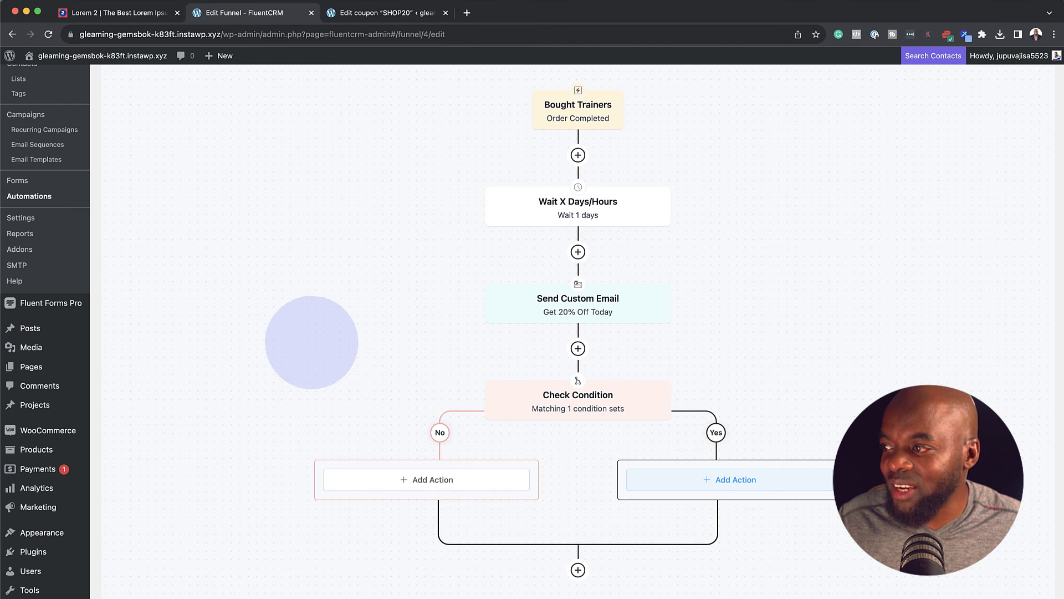
{"action": "left_click", "coordinate": [415, 479]}
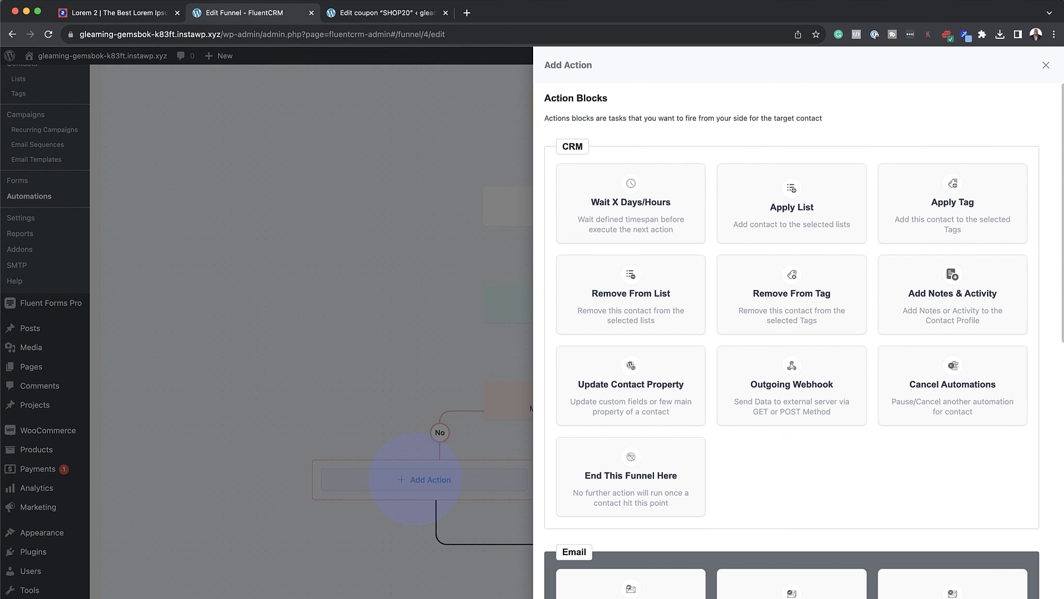
{"action": "scroll", "coordinate": [631, 380], "scroll_direction": "down", "scroll_amount": 5}
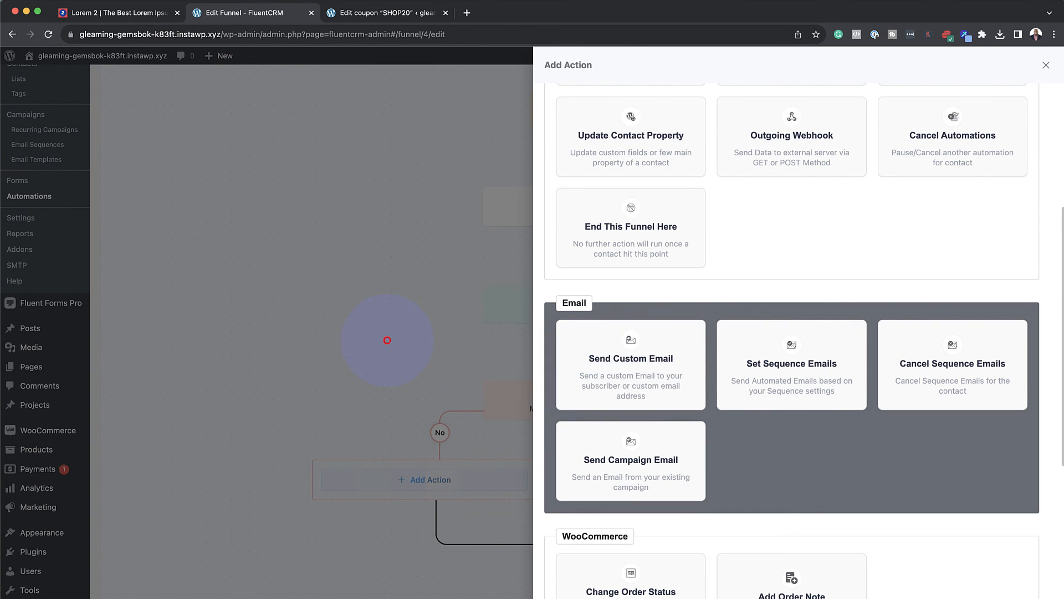
{"action": "left_click", "coordinate": [387, 340]}
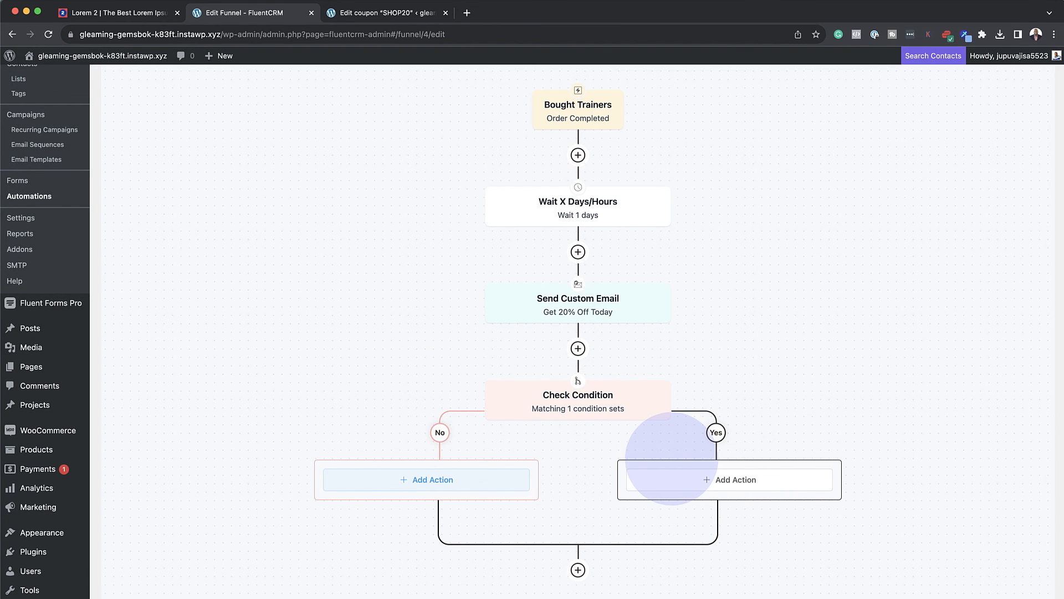